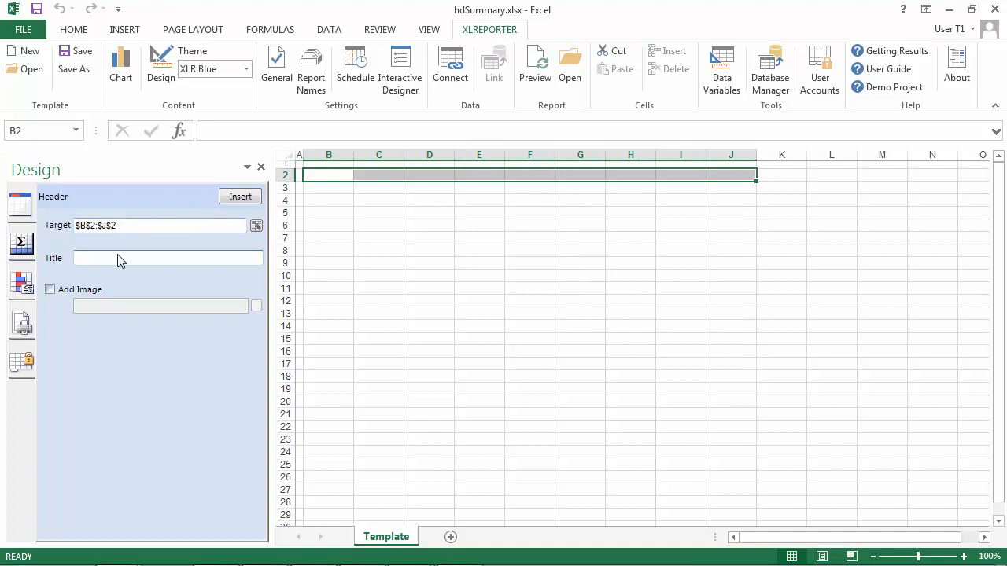
Insert a header titled "Summary Values" across cells B2:J2
type("alues")
left_click(232, 201)
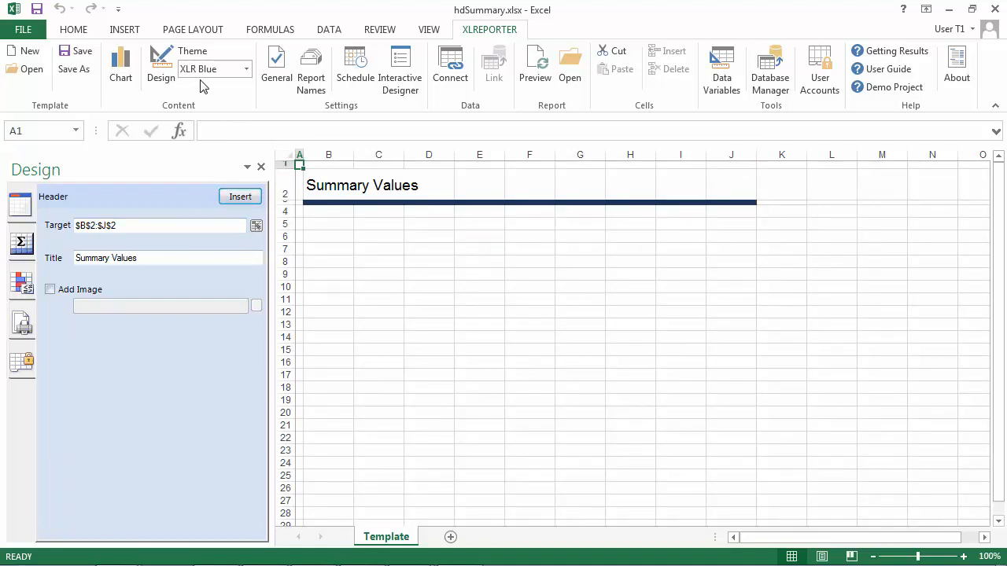
Begin a data connection at cell B6 using the XLR_History connector and a new "Summary Values from Server" group
left_click(340, 237)
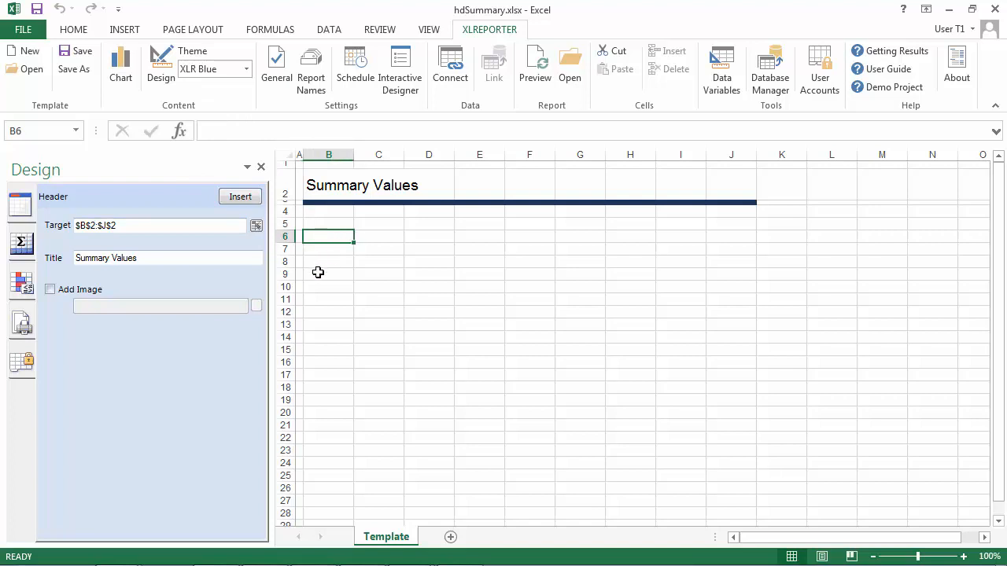
left_click(456, 83)
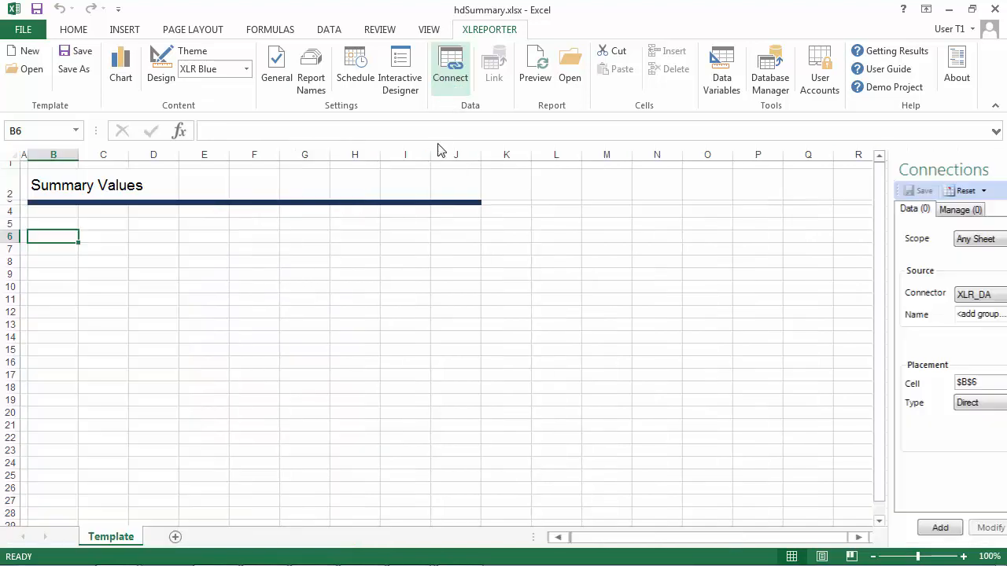
left_click(678, 298)
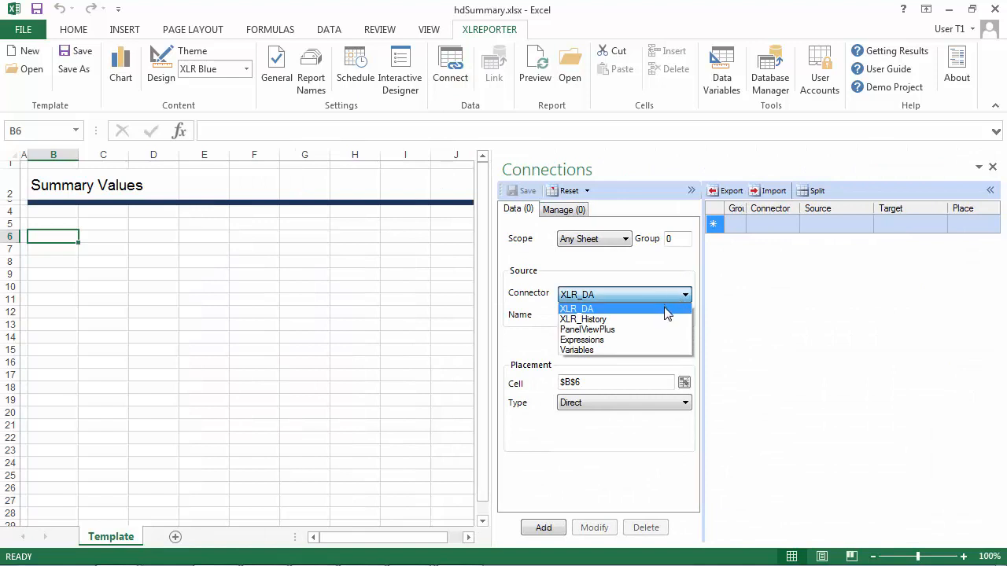
left_click(665, 319)
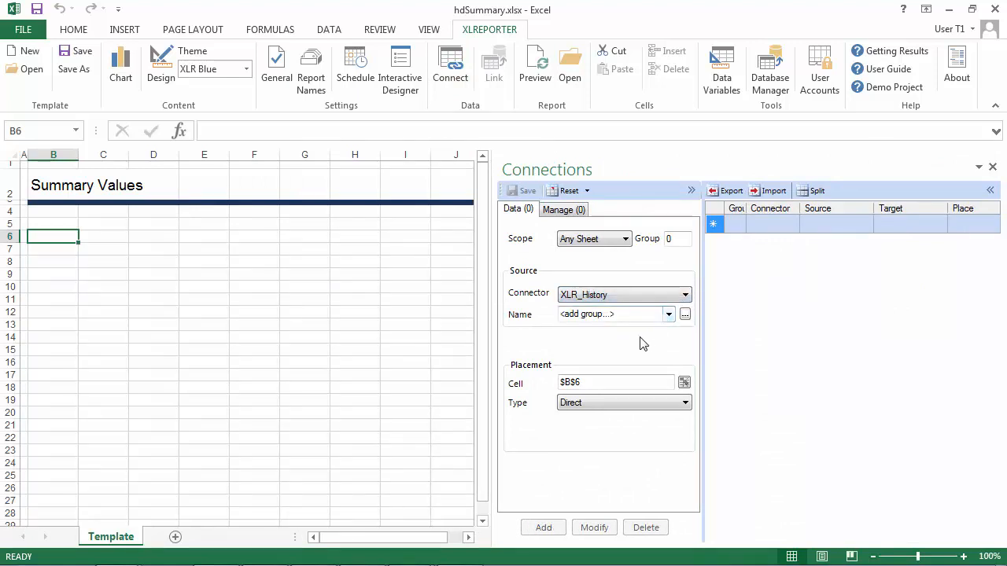
left_click(685, 317)
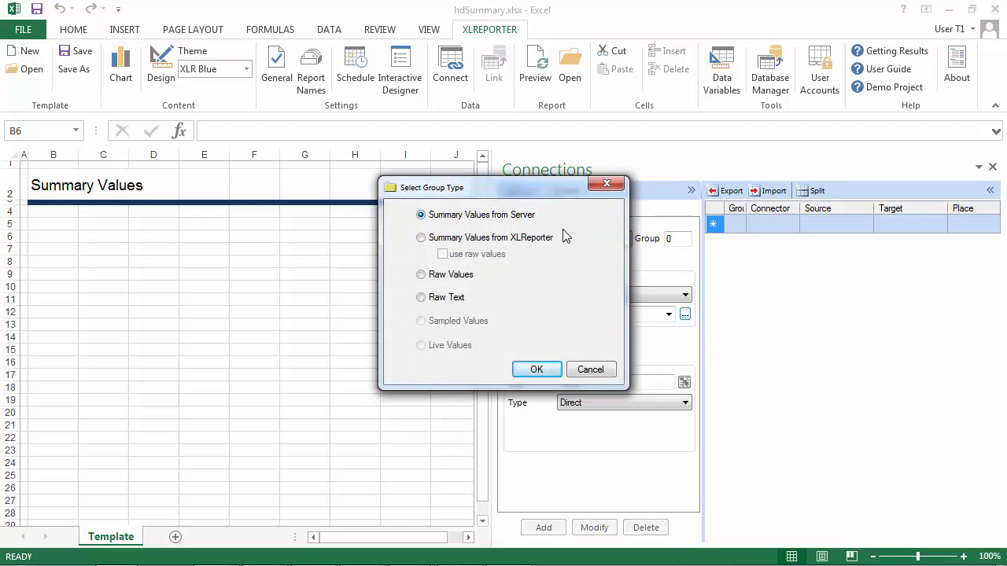
left_click(536, 370)
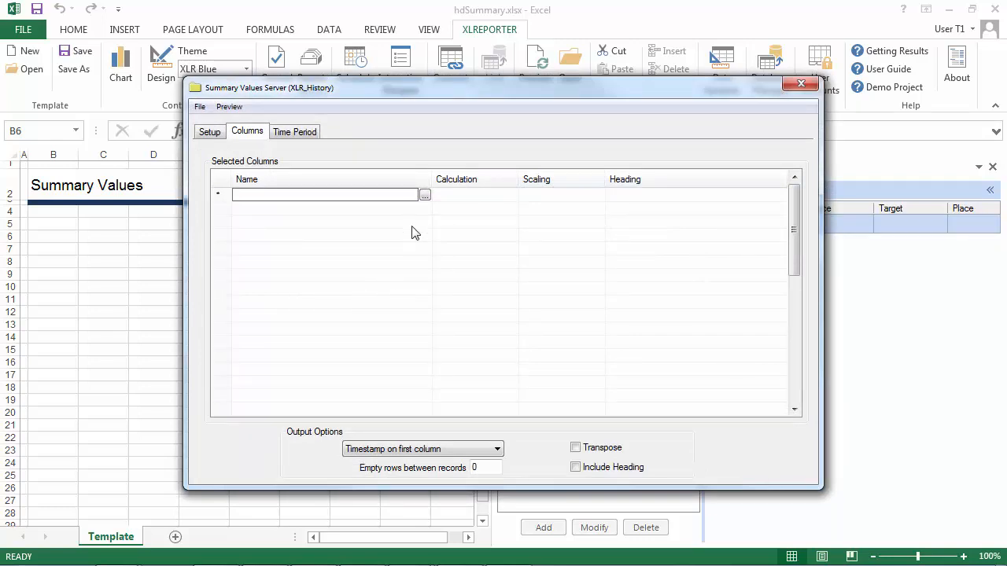
Add all Mixer and Extruder tags as columns of the group with the average calculation
left_click(425, 194)
left_click(268, 117)
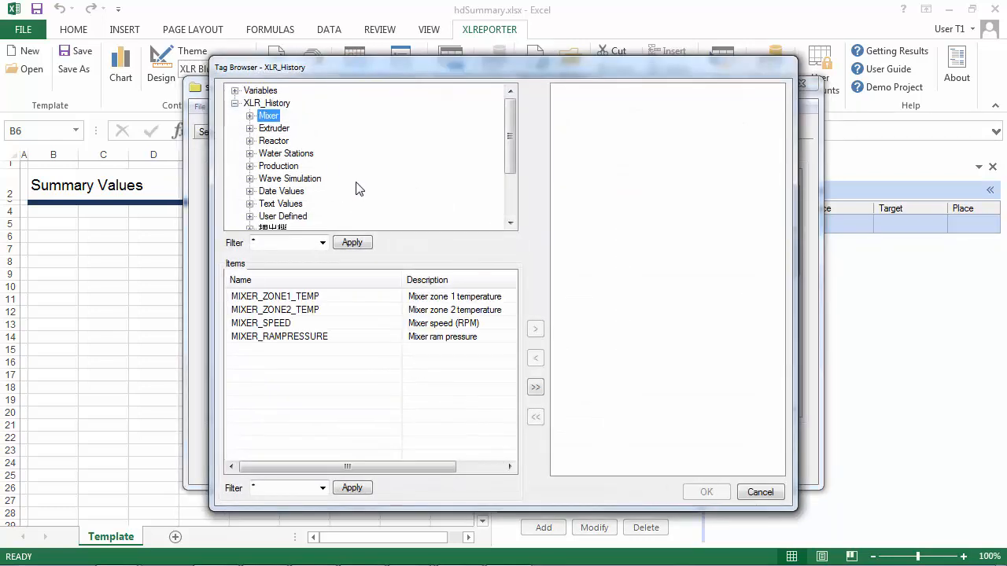
left_click(534, 387)
left_click(275, 128)
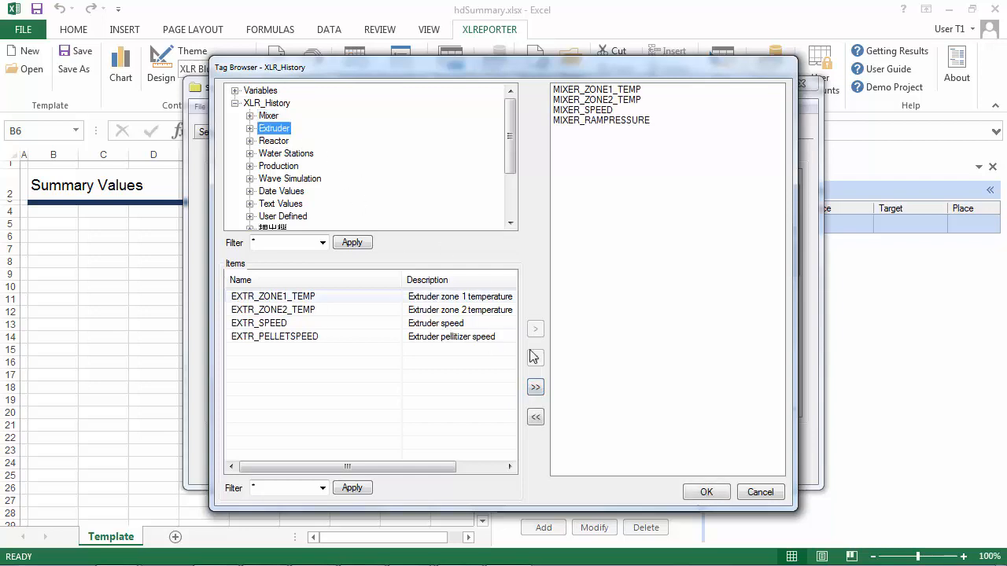
left_click(535, 387)
left_click(725, 492)
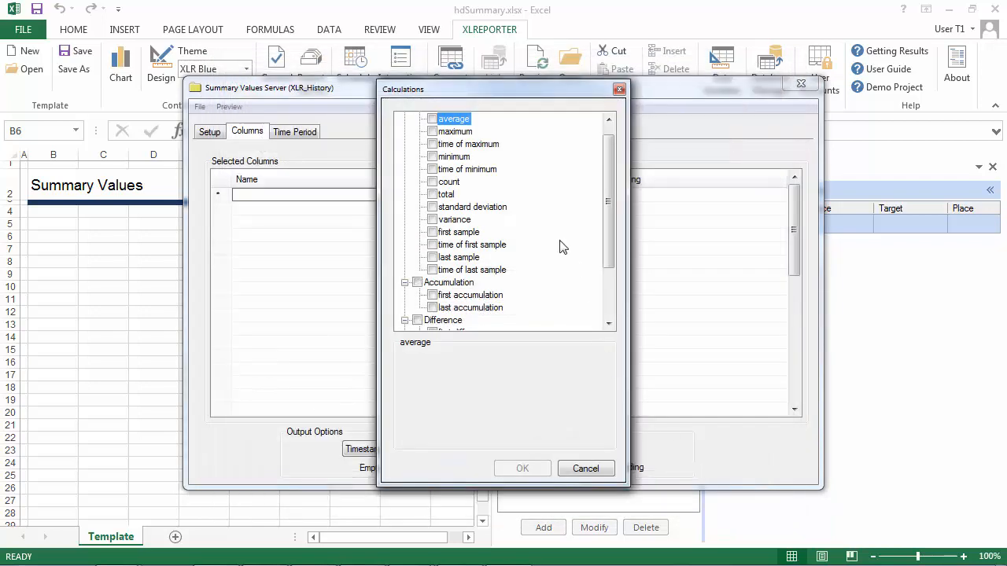
left_click(432, 119)
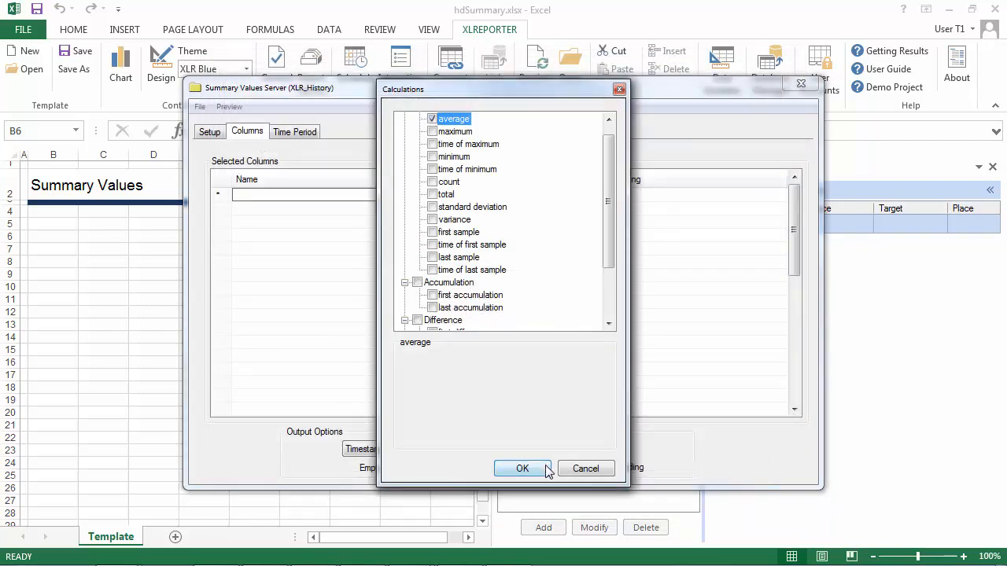
left_click(522, 469)
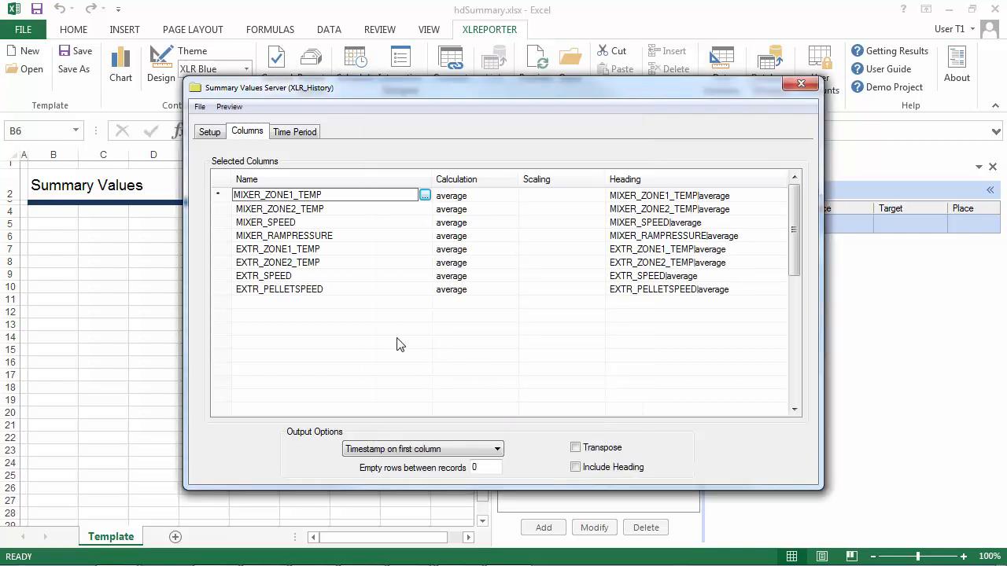
Review the group's time period settings, then save the group as hdSummary and close its setup window
left_click(312, 140)
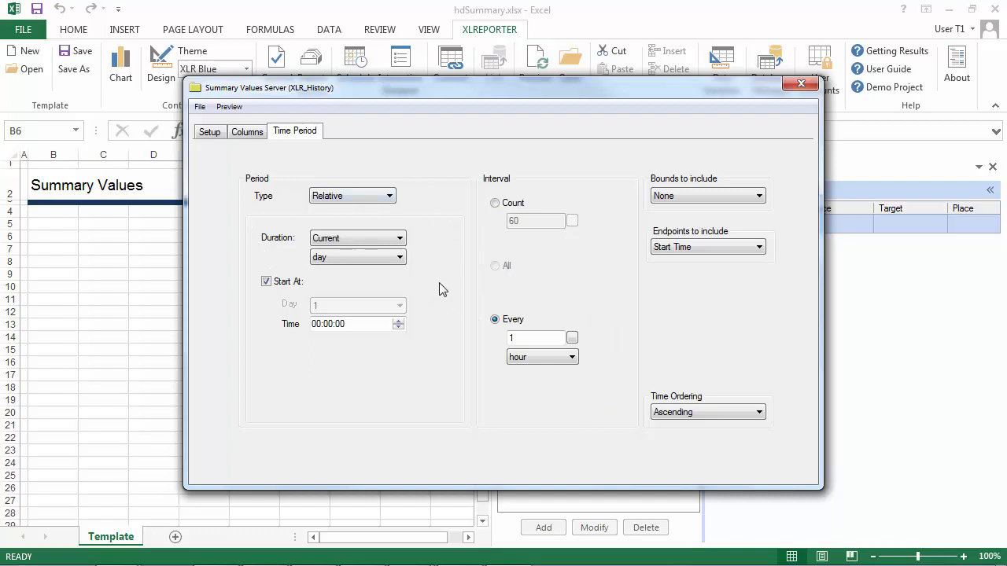
left_click(199, 106)
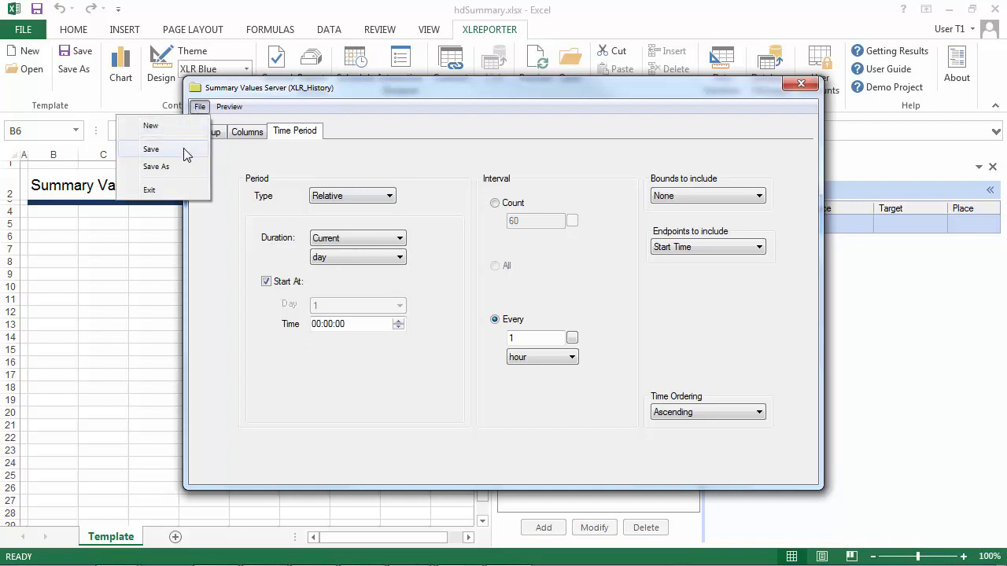
left_click(154, 161)
left_click(558, 308)
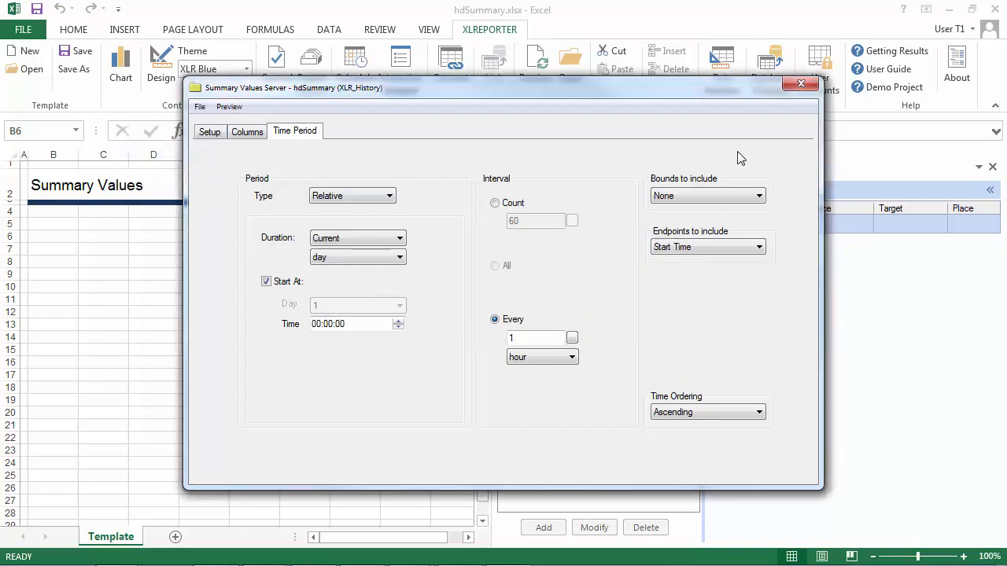
left_click(808, 89)
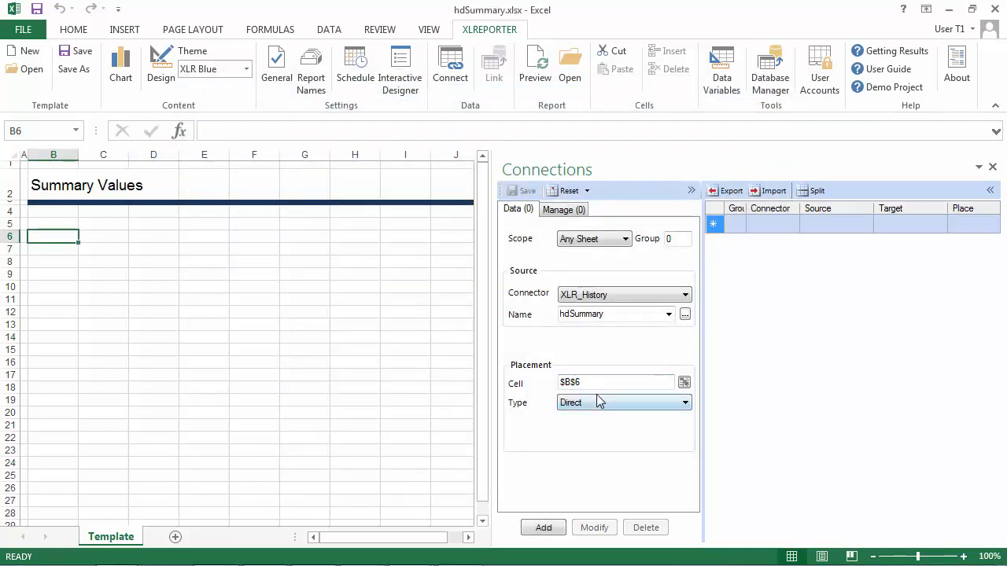
Add the hdSummary connection with Direct placement at cell B6, then save the connections and close the pane
left_click(553, 525)
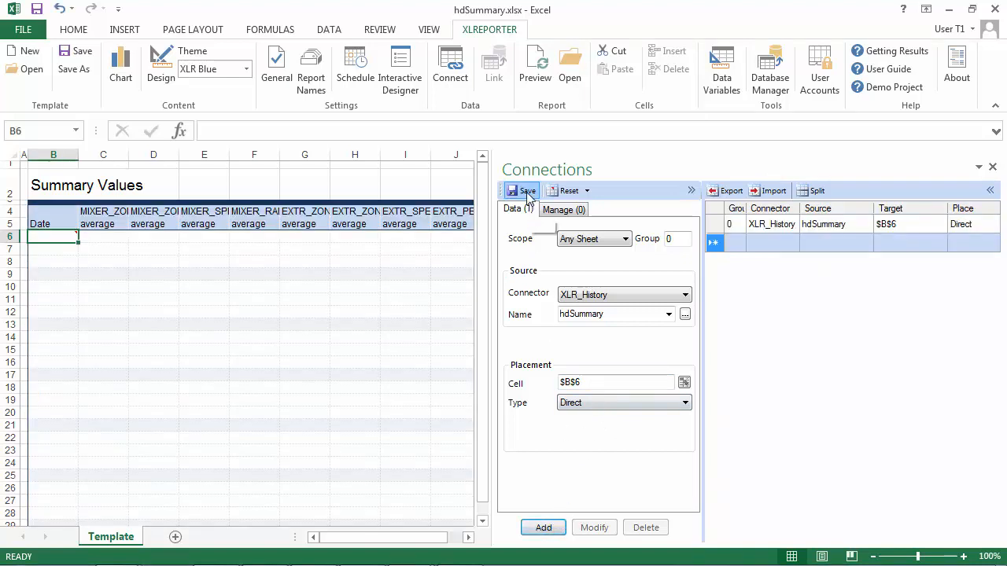
left_click(521, 190)
left_click(993, 170)
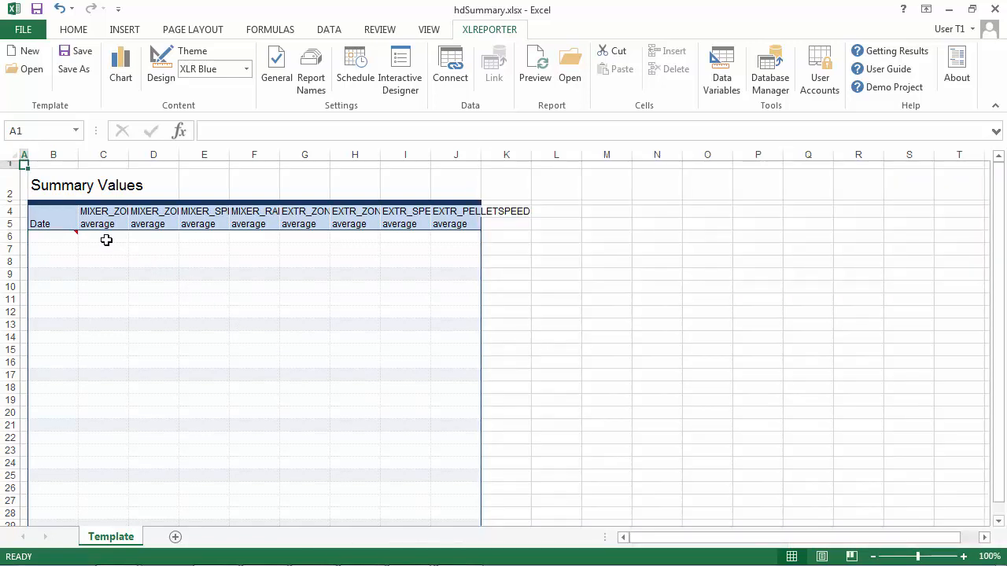
Format the value cells in columns C to J, from row 6 down, as Number with 2 decimal places
mouse_move(106, 240)
left_mouse_down()
mouse_move(383, 480)
mouse_move(468, 521)
mouse_move(461, 510)
left_mouse_up()
right_click(197, 313)
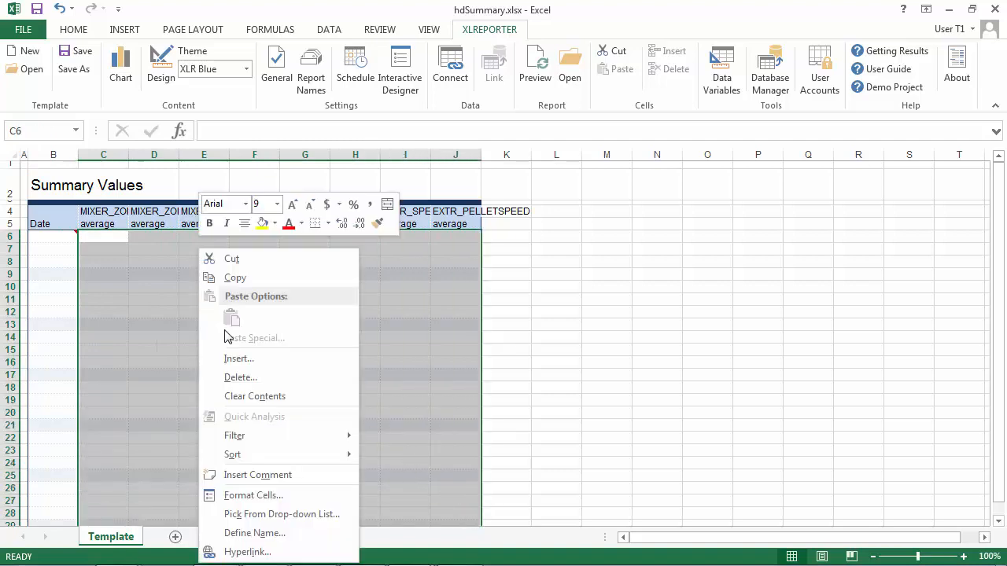
left_click(268, 493)
left_click(330, 181)
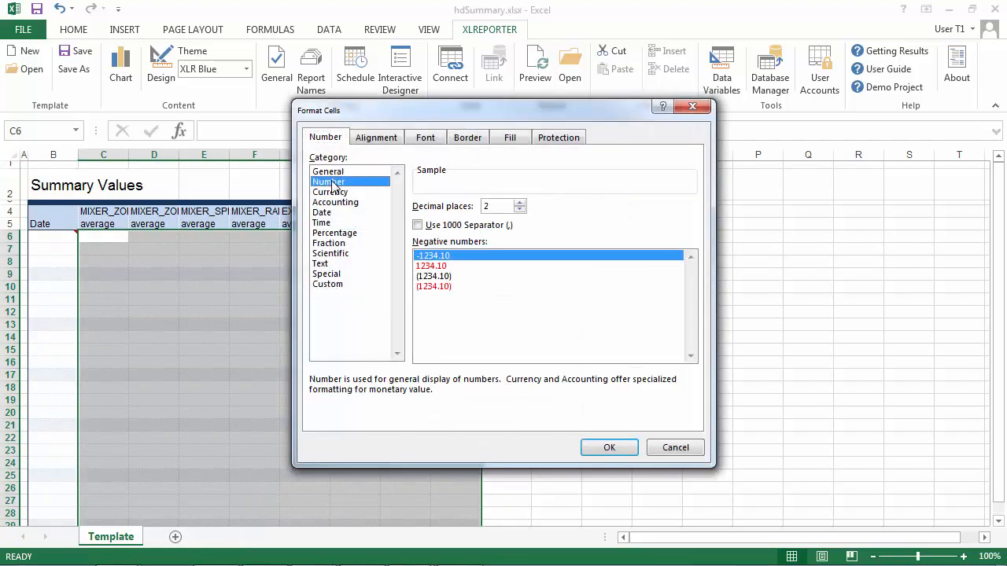
left_click(607, 445)
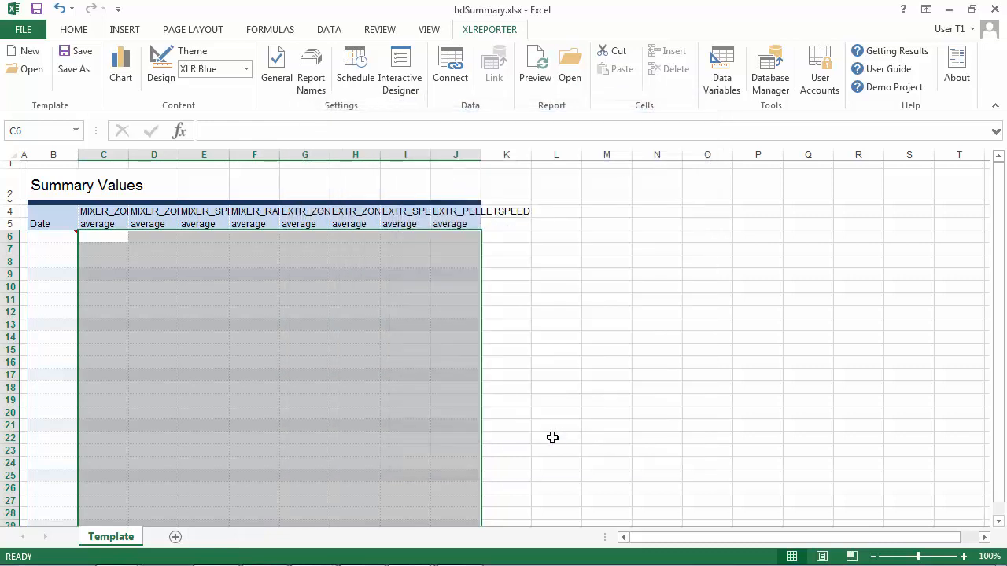
Format the timestamp cells in column B, from row 6 down, as Time with the 13:30 type
left_click_drag(61, 238, 70, 521)
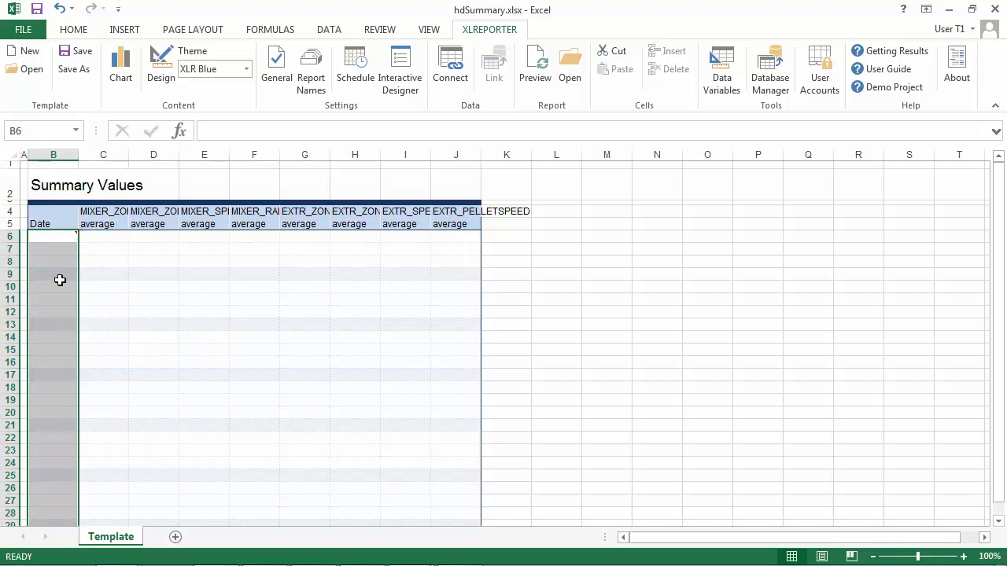
right_click(60, 280)
left_click(116, 493)
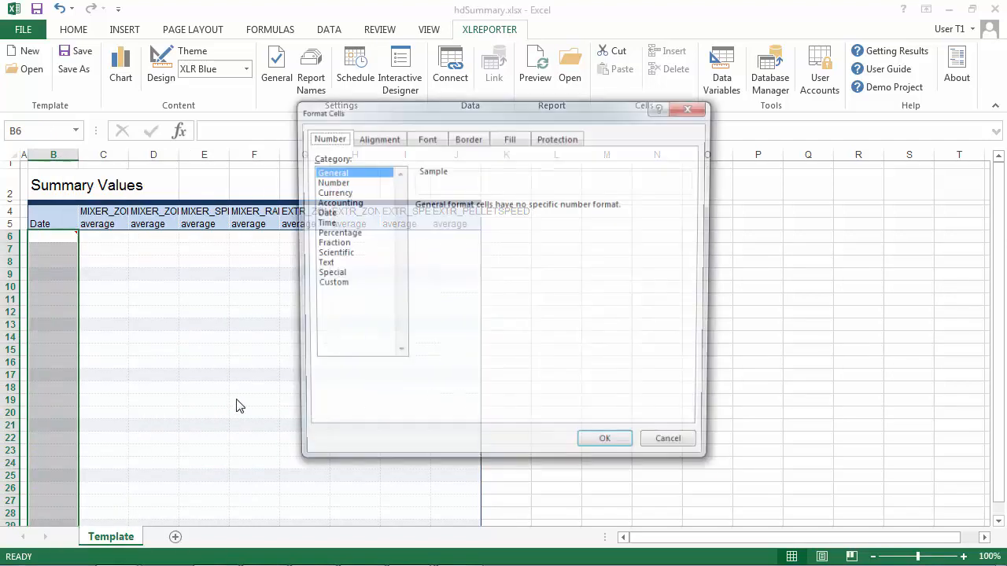
left_click(325, 224)
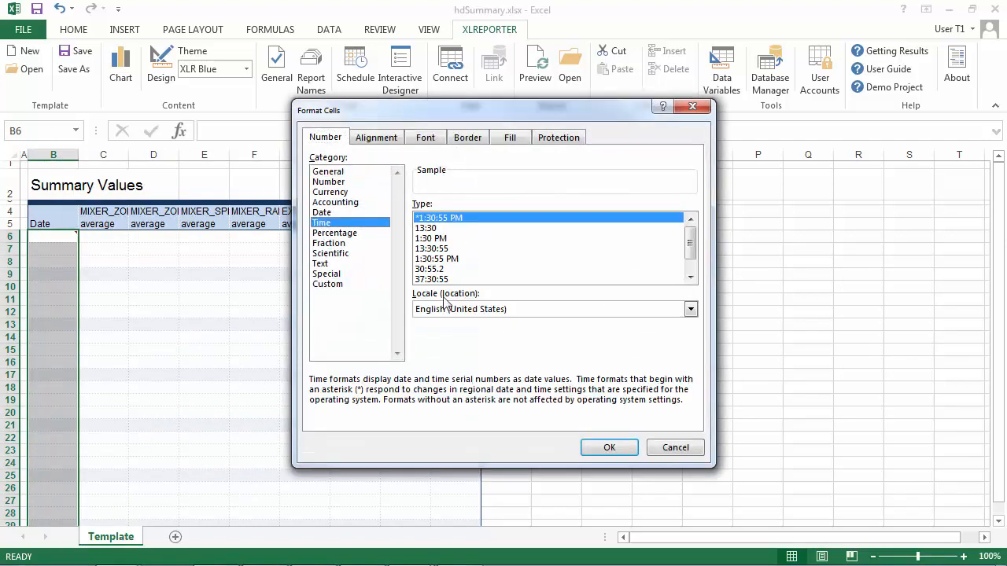
left_click(435, 229)
left_click(621, 449)
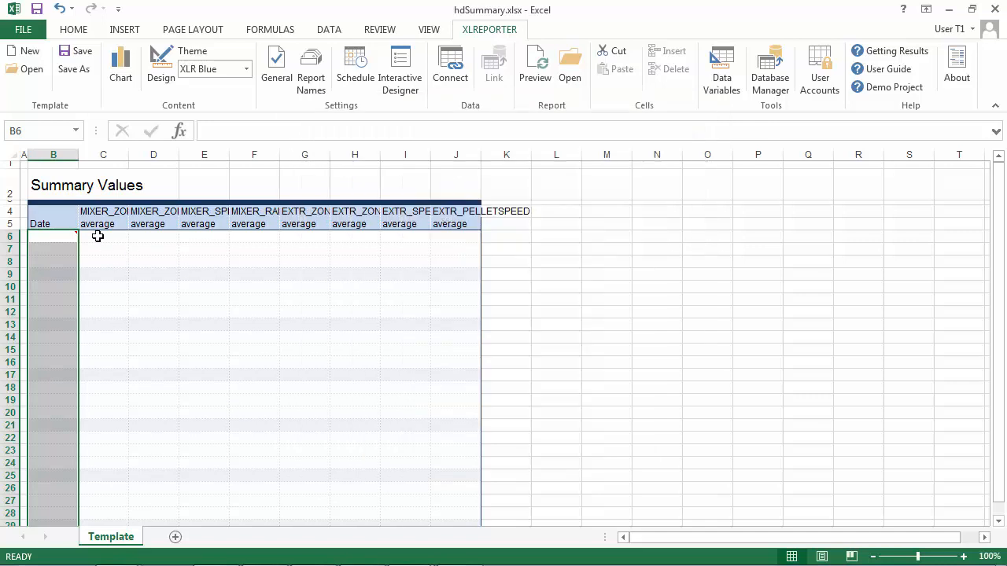
Change the heading in cell B5 to "Time"
left_click(71, 225)
type("Time")
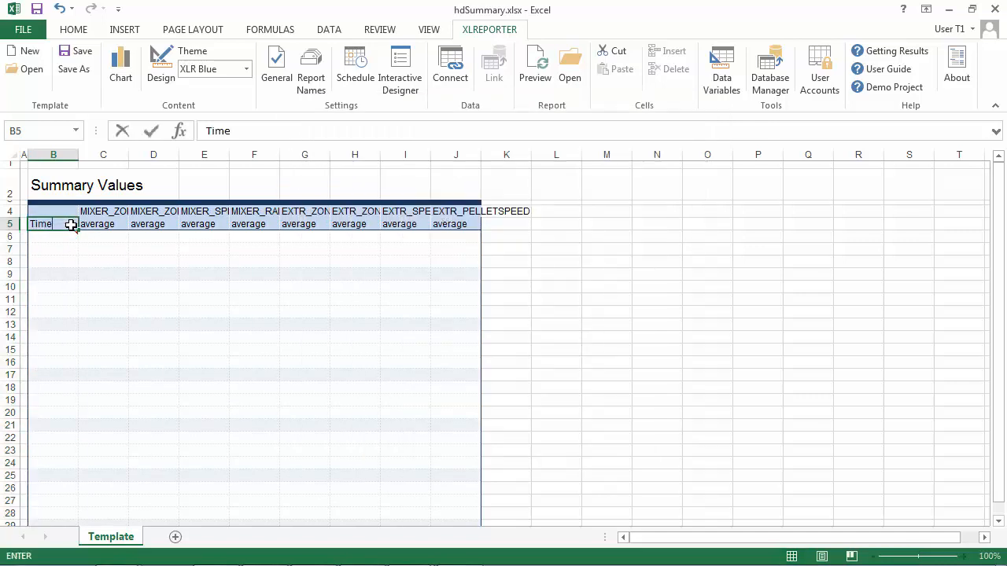
key("Return")
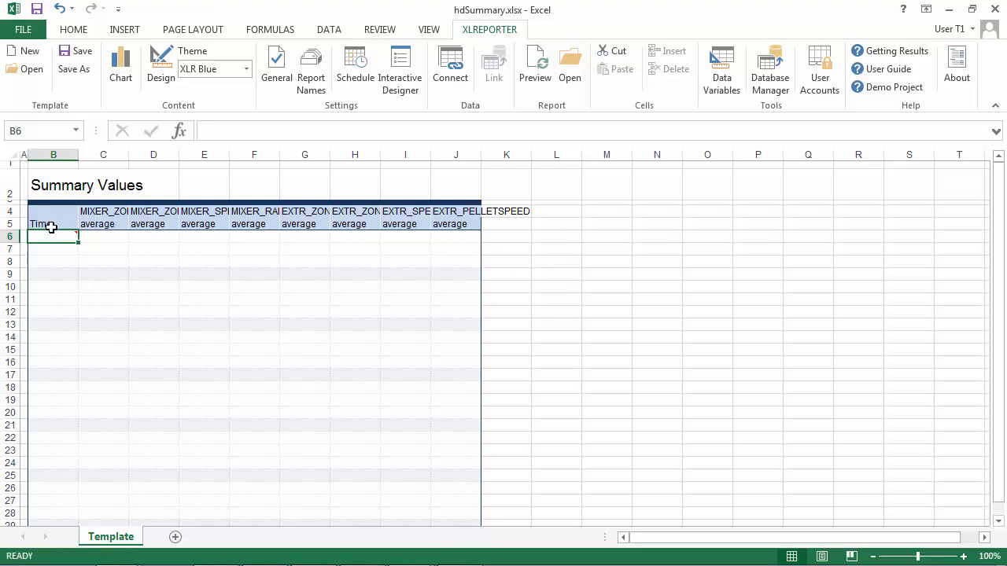
Copy the formatting of the title cell B2 onto cell E2 with Format Painter
mouse_move(80, 234)
left_click(72, 189)
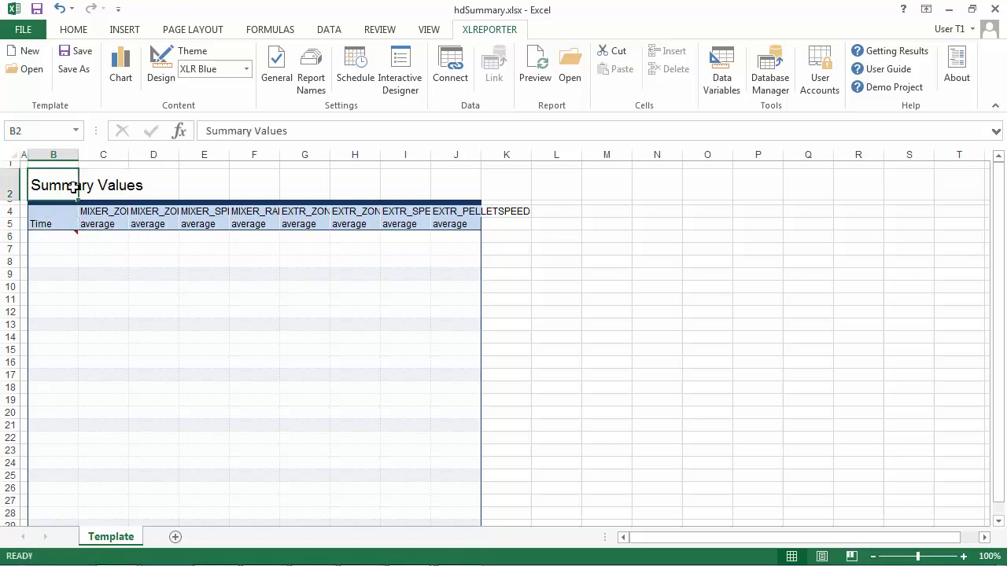
left_click(73, 29)
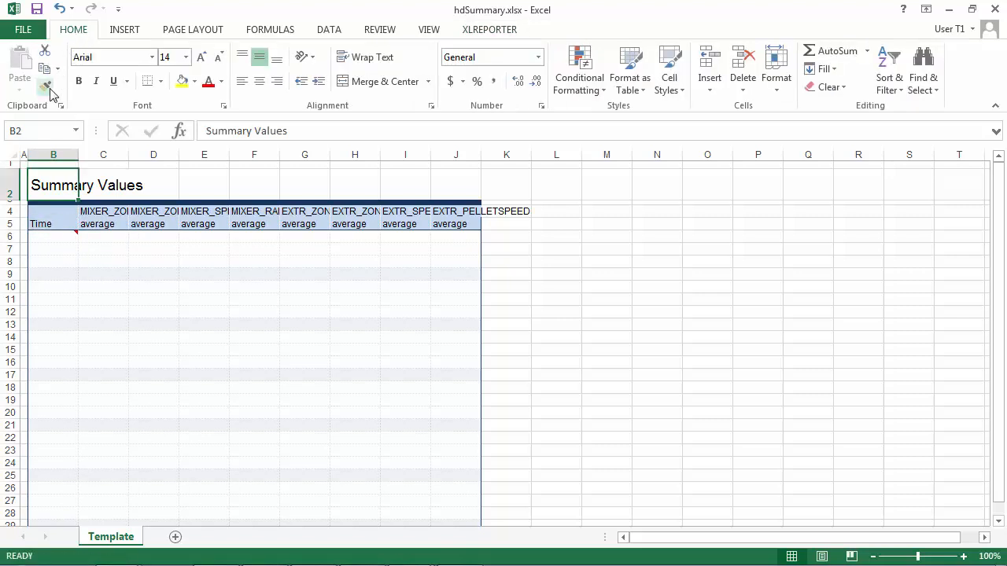
left_click(45, 84)
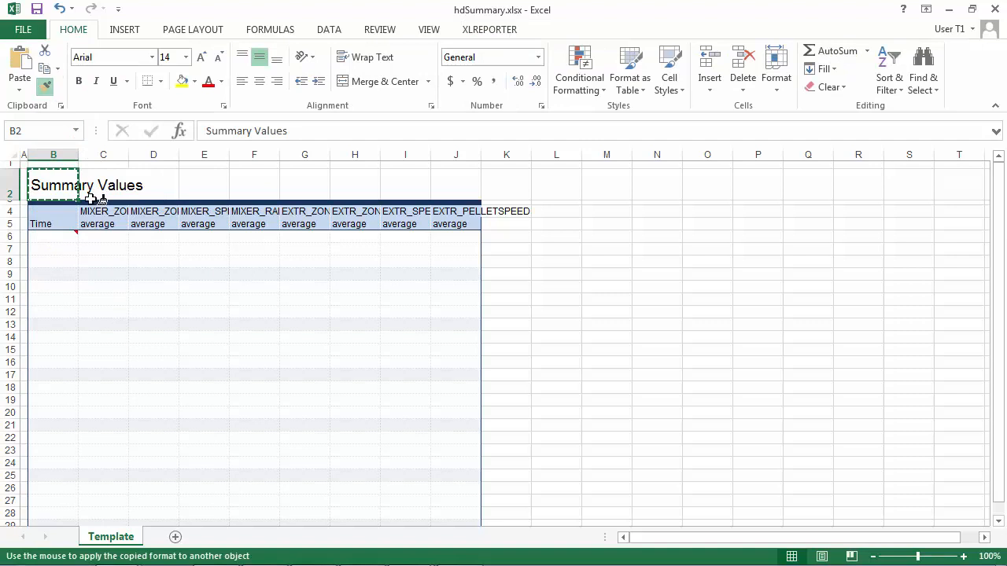
left_click(219, 187)
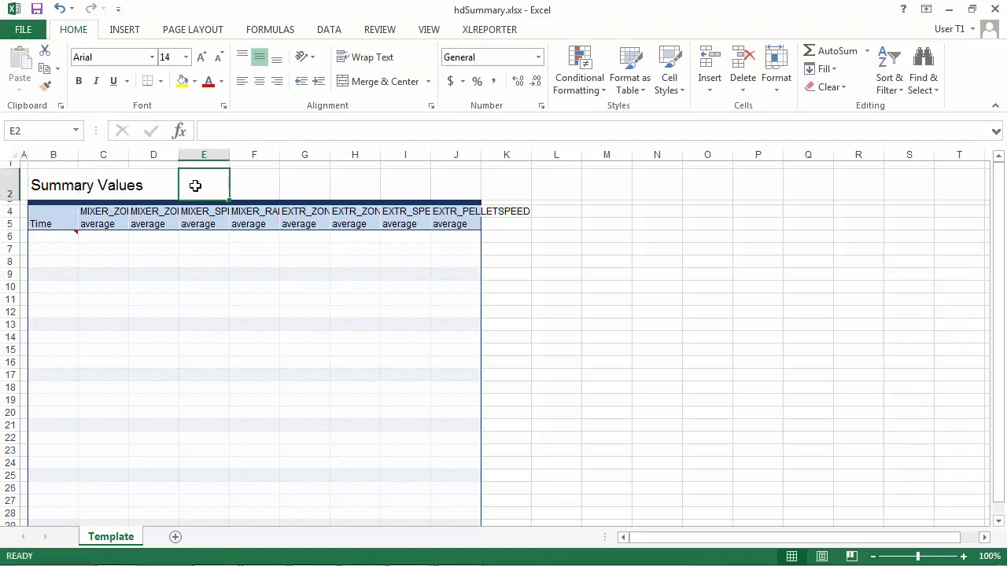
Enter the formula =B6 in cell E2 to reference the first timestamp
type("=")
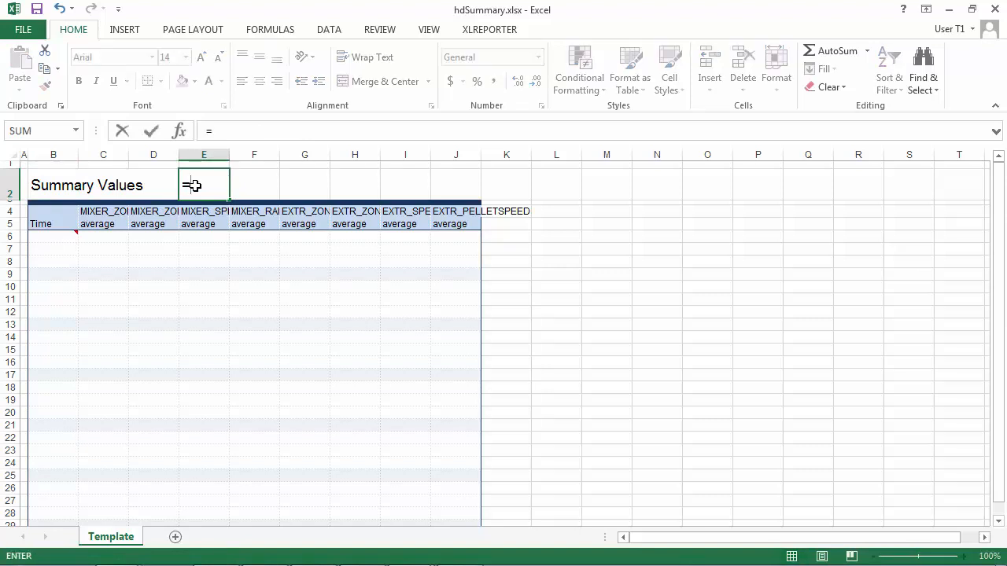
left_click(54, 239)
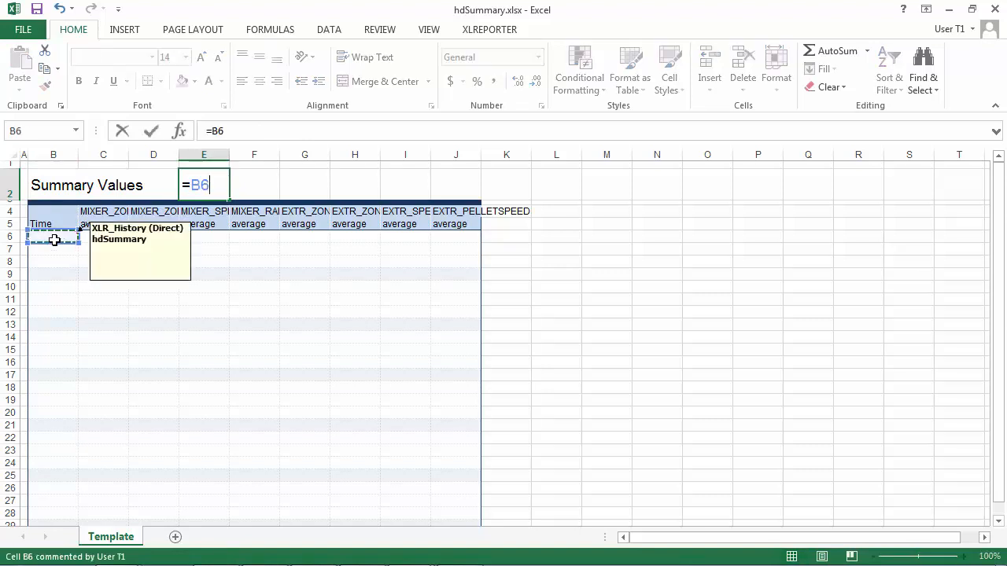
key("Return")
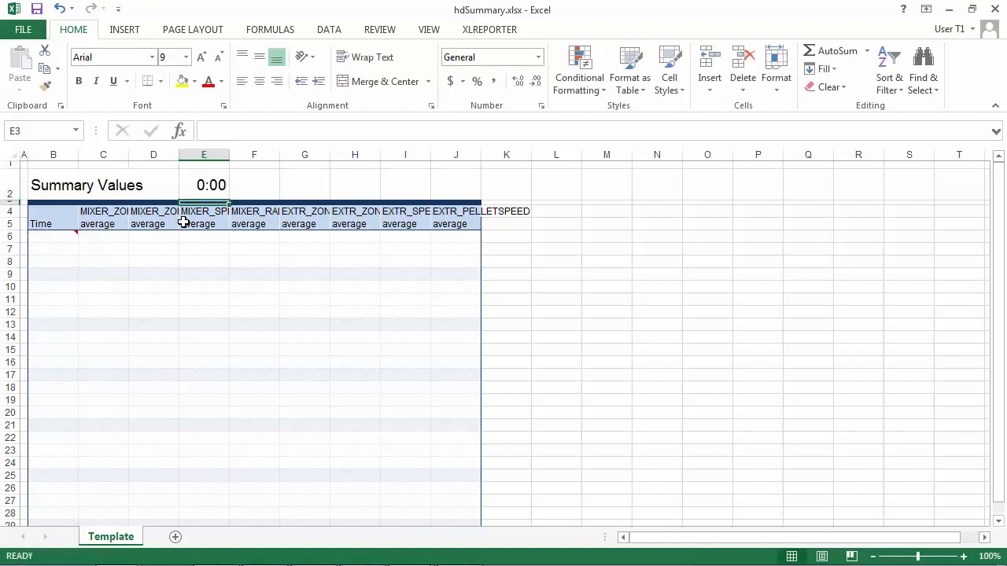
Format cell E2 as a Date using the *3/14/2012 type
right_click(207, 184)
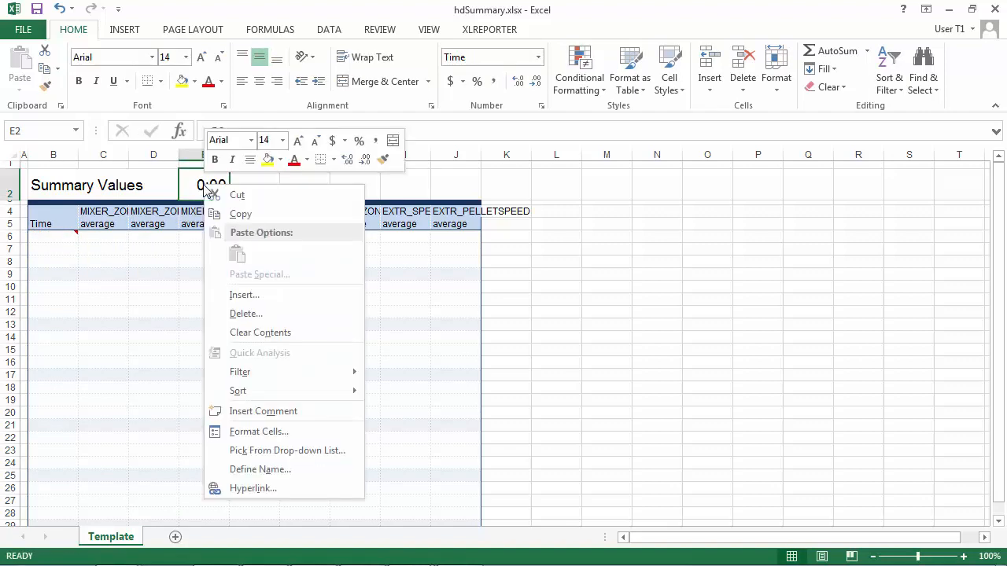
left_click(281, 435)
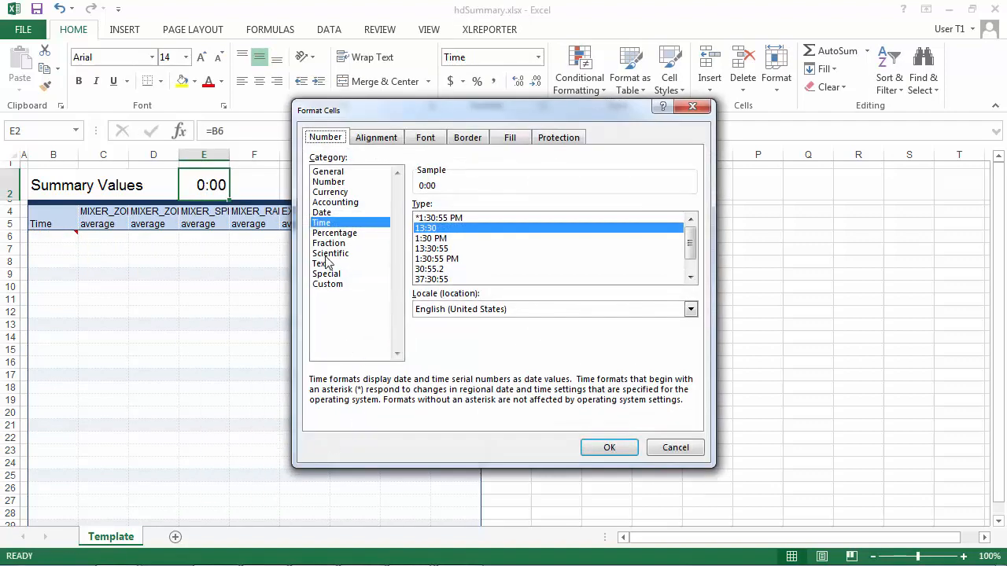
left_click(321, 212)
left_click(432, 218)
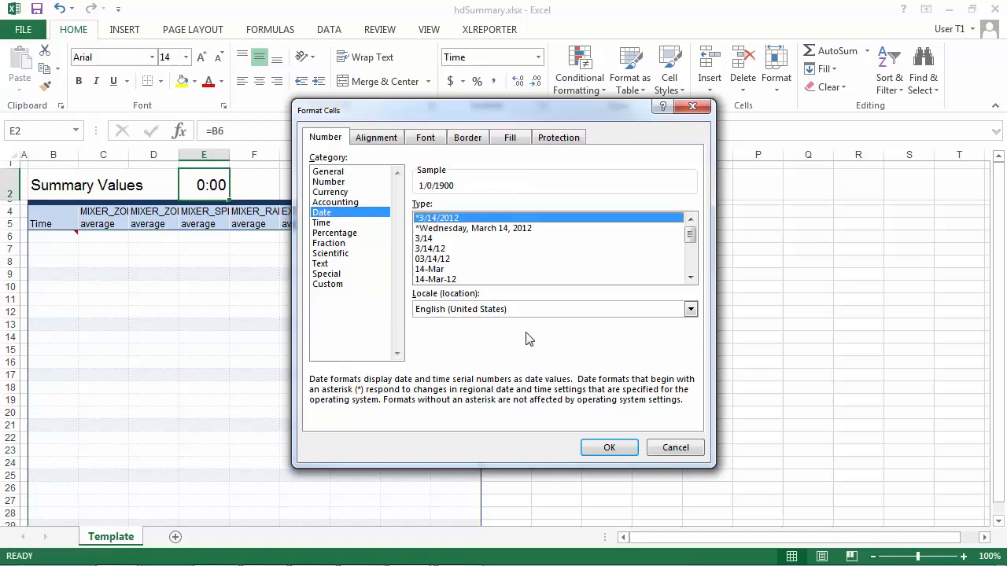
left_click(607, 447)
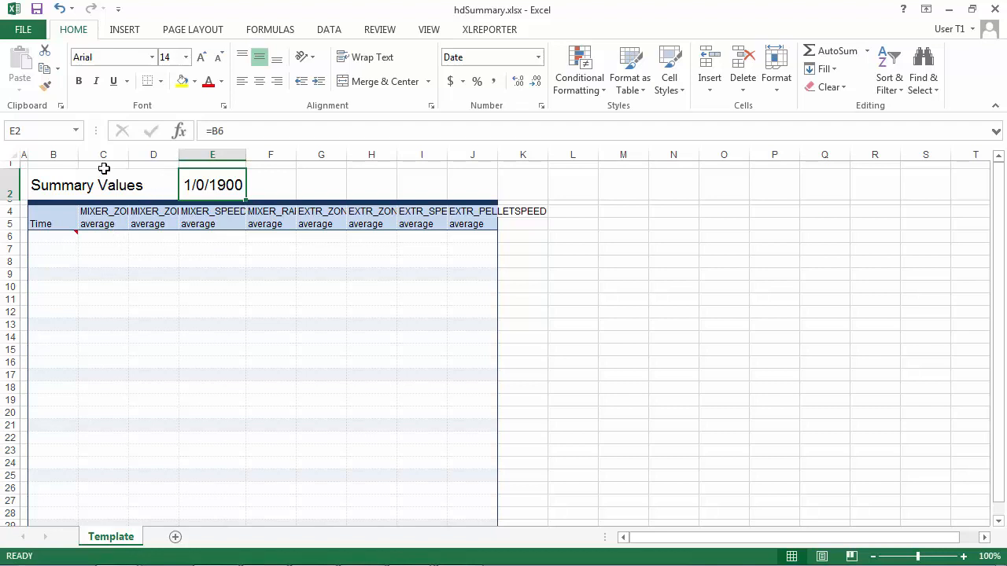
Widen columns C through J so the full tag names fit, and widen column B slightly
left_click_drag(104, 163, 476, 225)
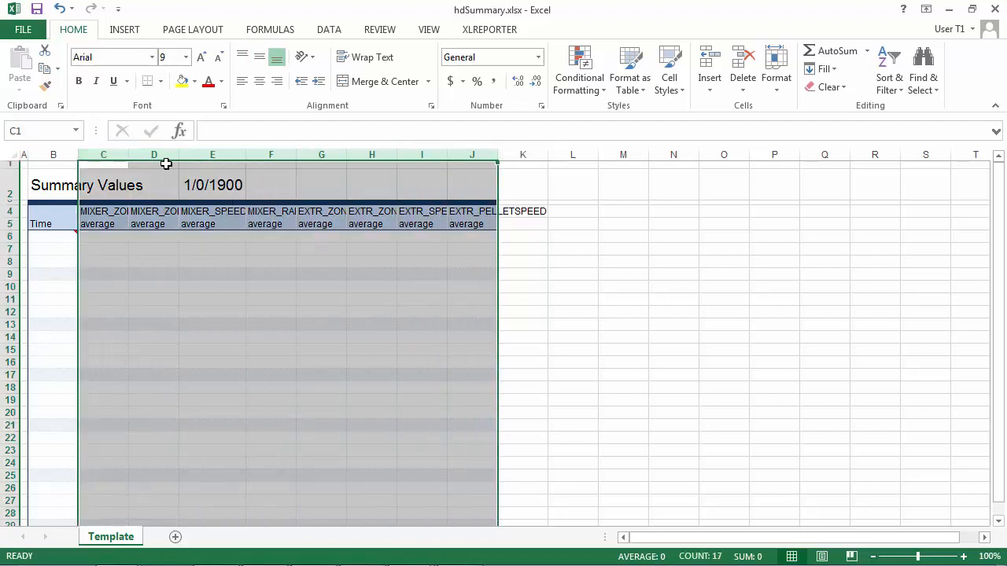
left_click_drag(129, 158, 189, 166)
left_click(68, 150)
left_click_drag(78, 155, 106, 157)
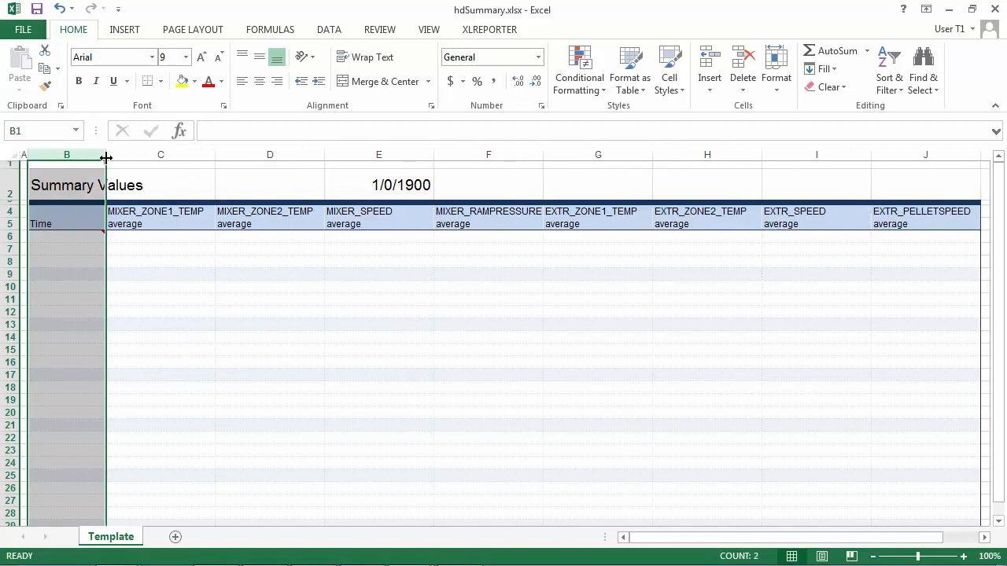
Set the report name of the Template worksheet to the calendar Day name type, {DD}
left_click(482, 32)
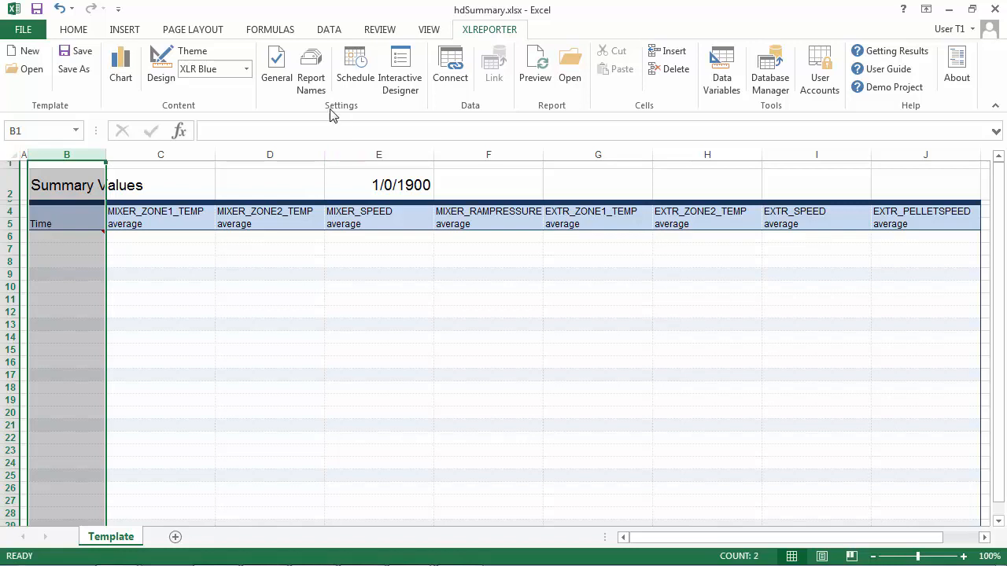
left_click(311, 85)
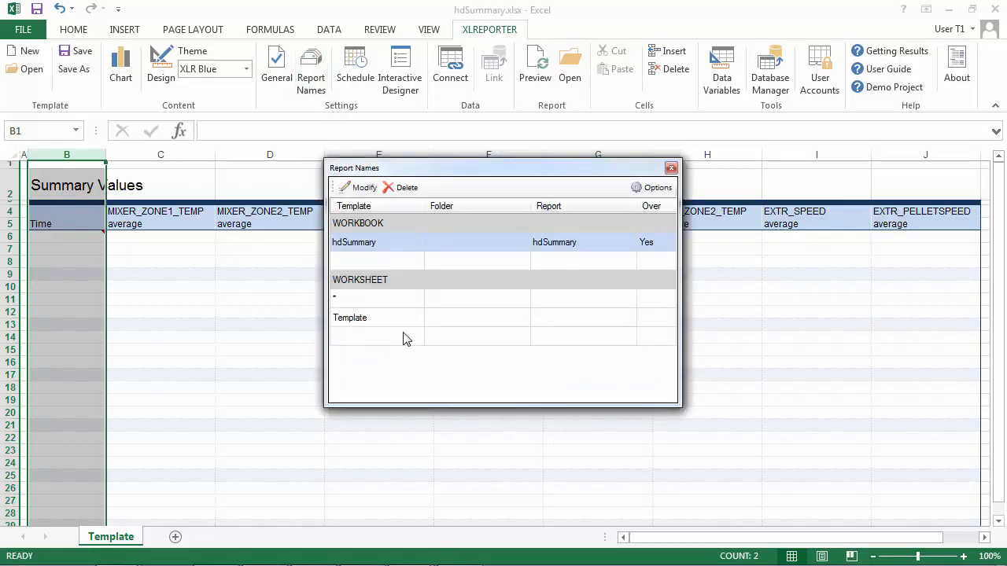
left_click(441, 319)
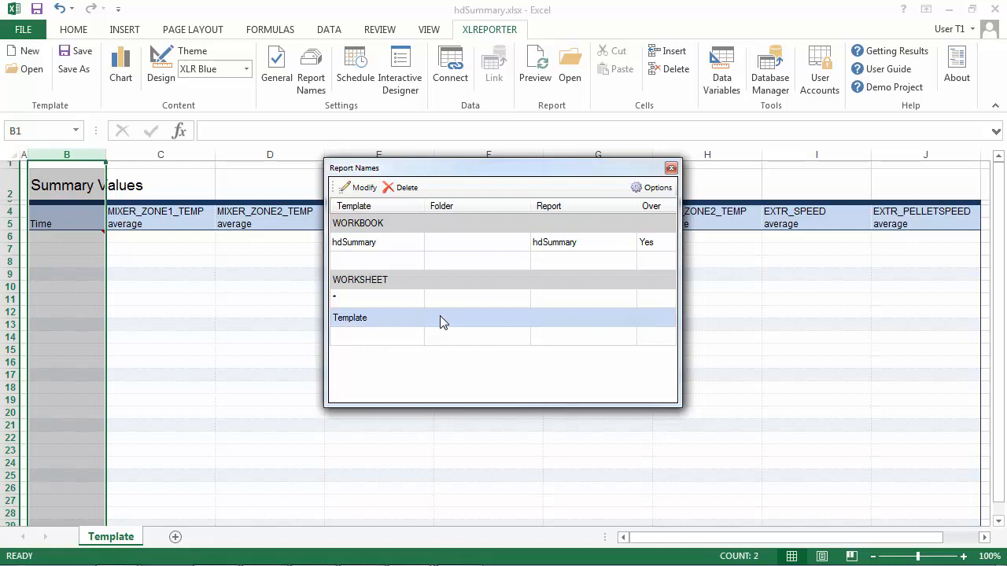
left_click(362, 187)
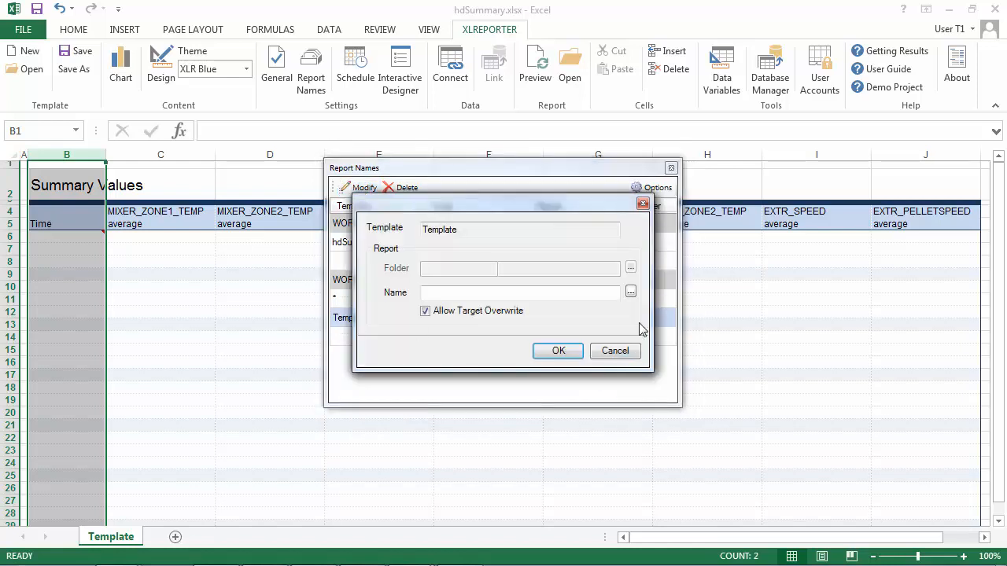
left_click(630, 293)
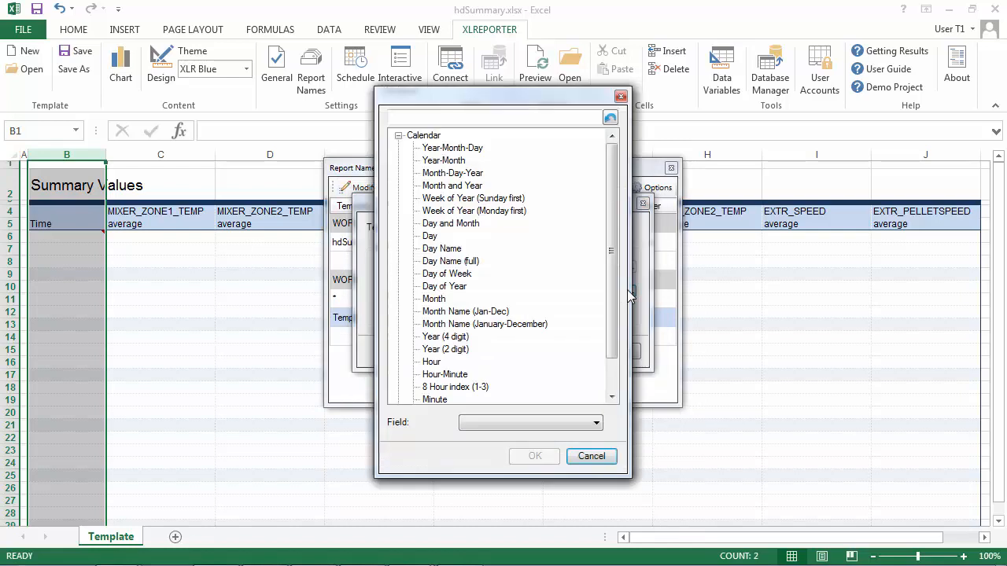
left_click(432, 237)
left_click(541, 461)
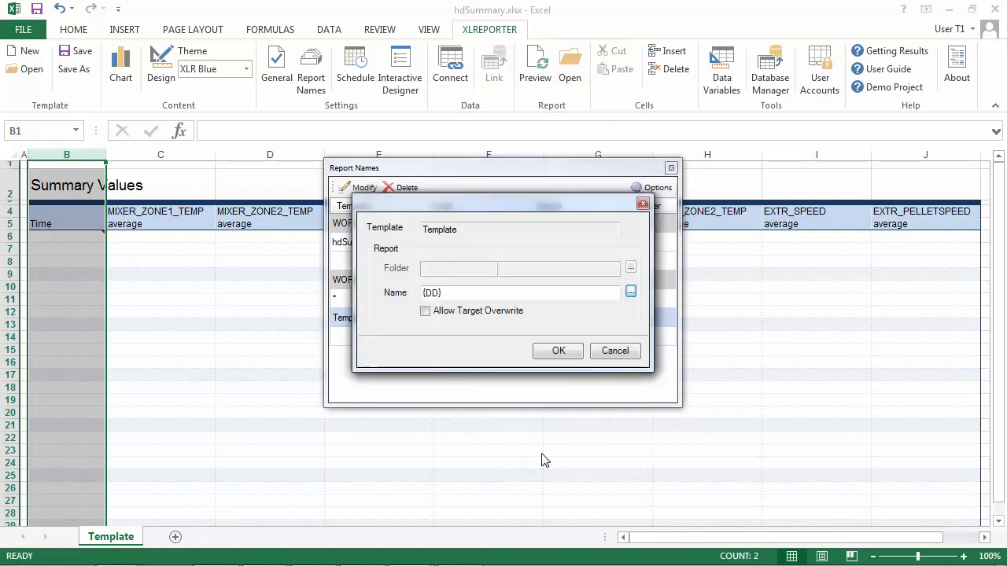
left_click(555, 351)
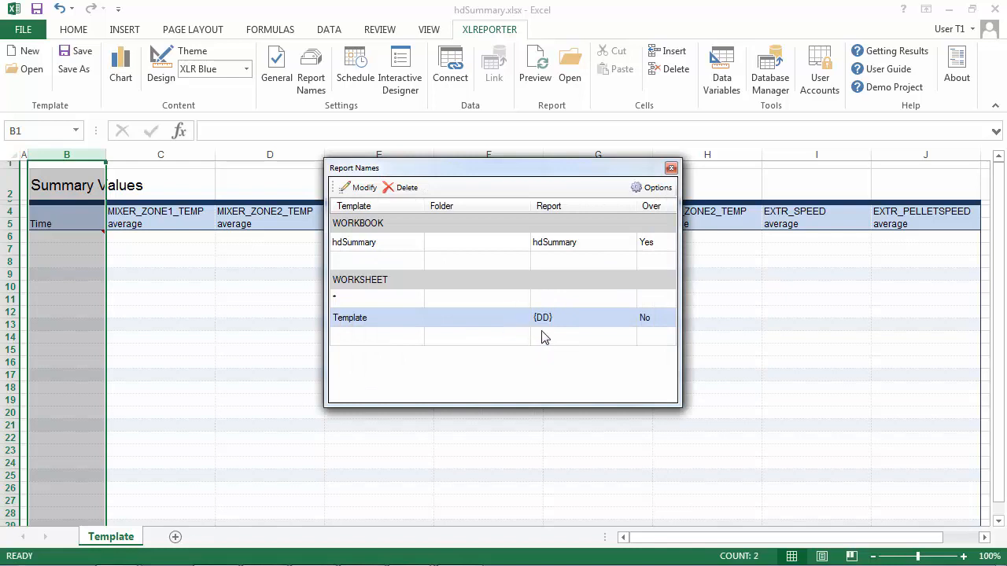
Set the workbook's report name to hdSummary{YYYY}-{MMM} using the Year-Month name type, and save the template
left_click(481, 246)
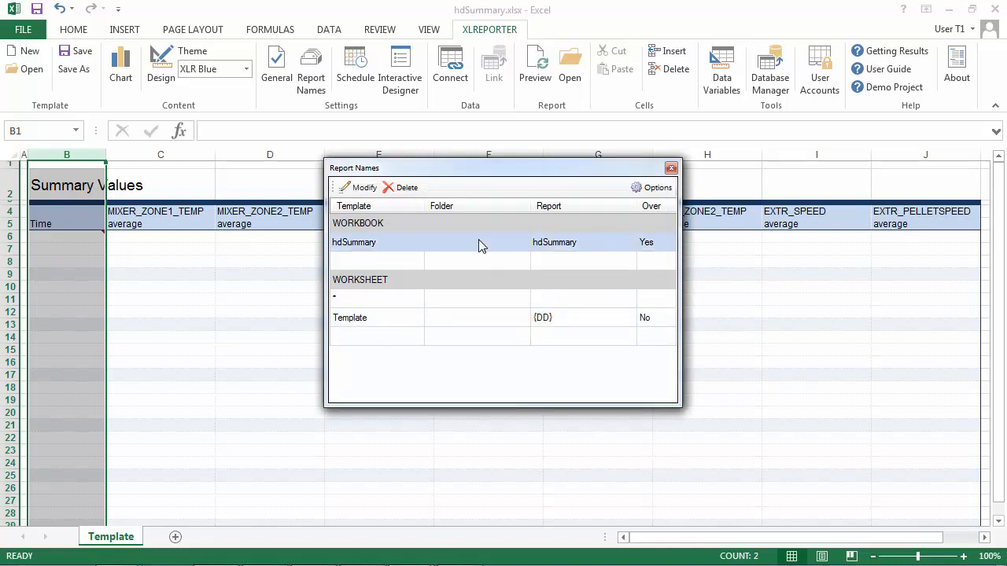
left_click(363, 189)
left_click(631, 292)
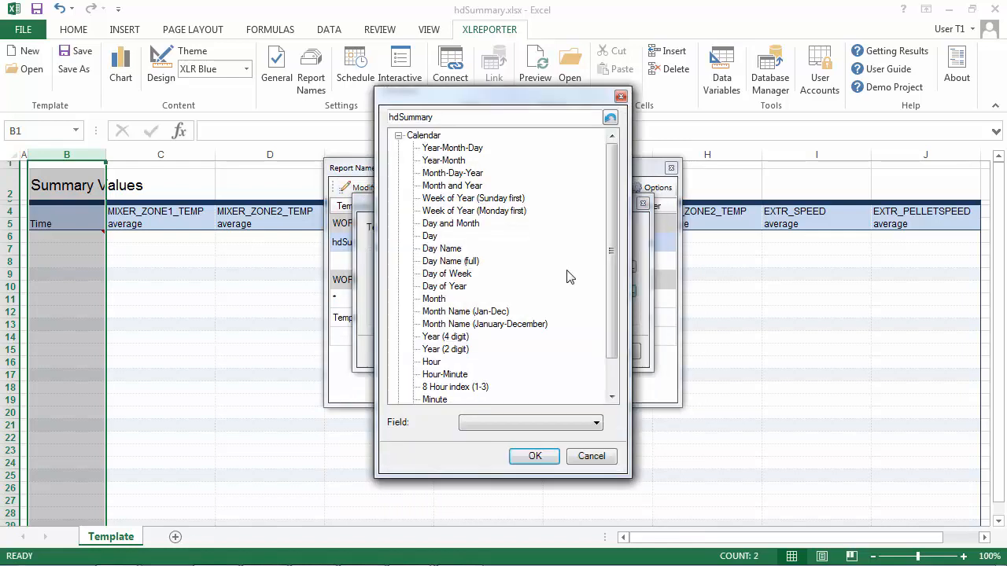
left_click(464, 162)
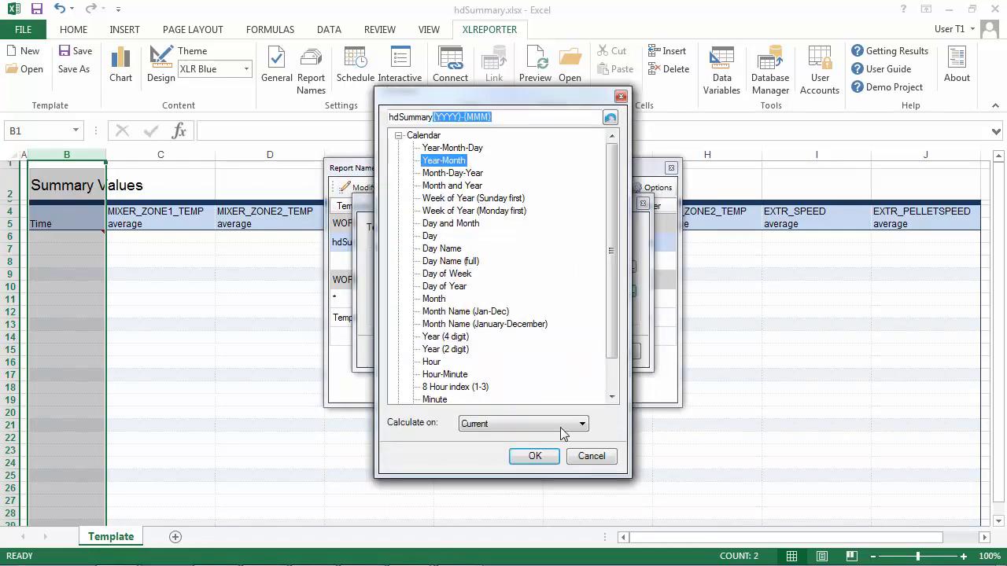
left_click(535, 457)
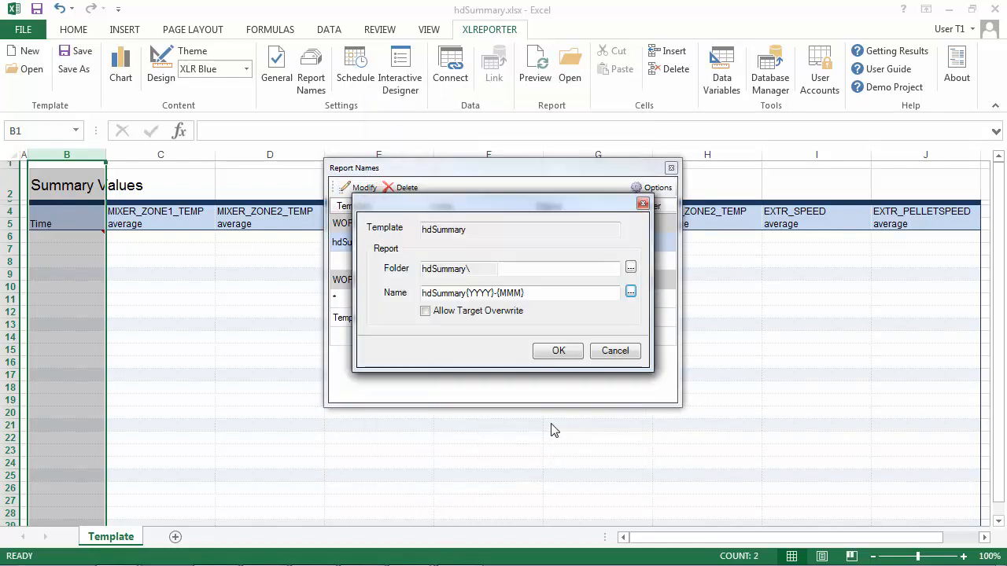
left_click(556, 352)
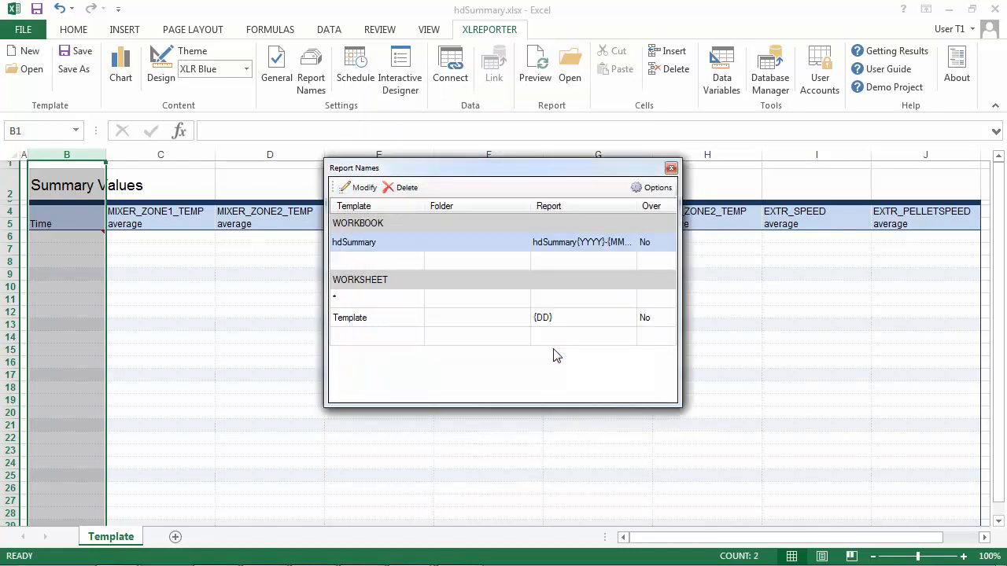
left_click(671, 169)
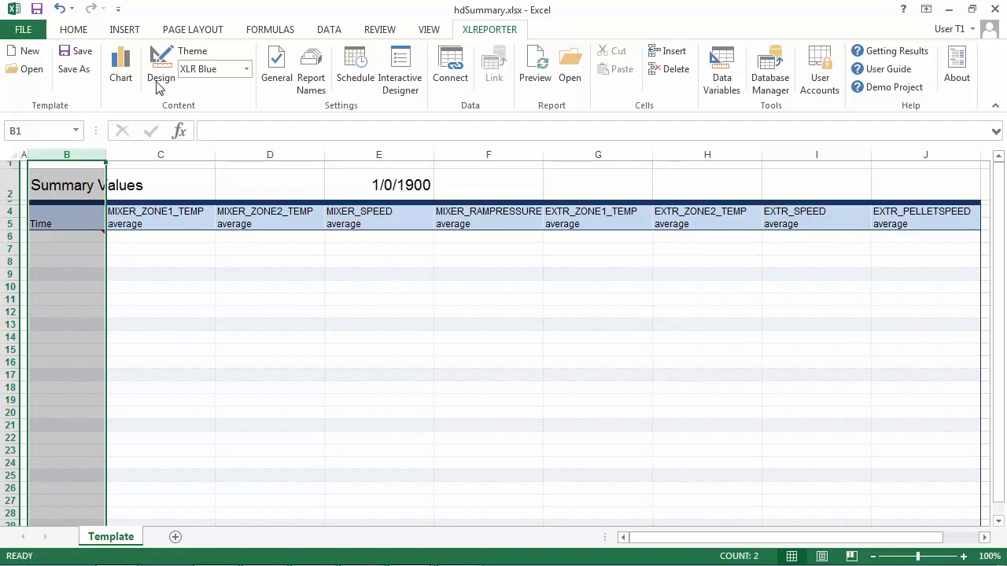
left_click(82, 51)
Add a schedule in the Schedule Designer with the Update Worksheet action on hdSummary.xlsx.Template
left_click(359, 84)
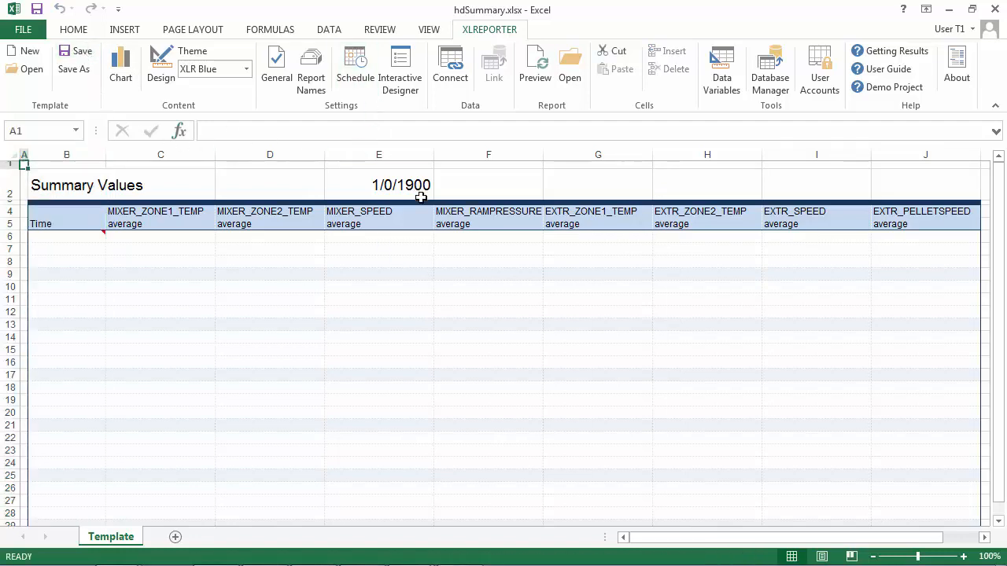
left_click(133, 135)
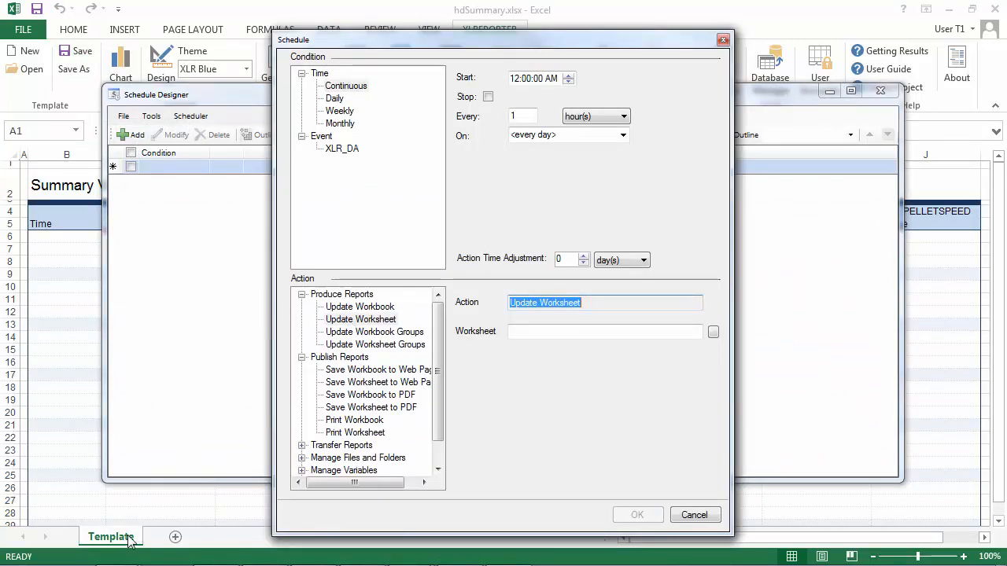
left_click(712, 332)
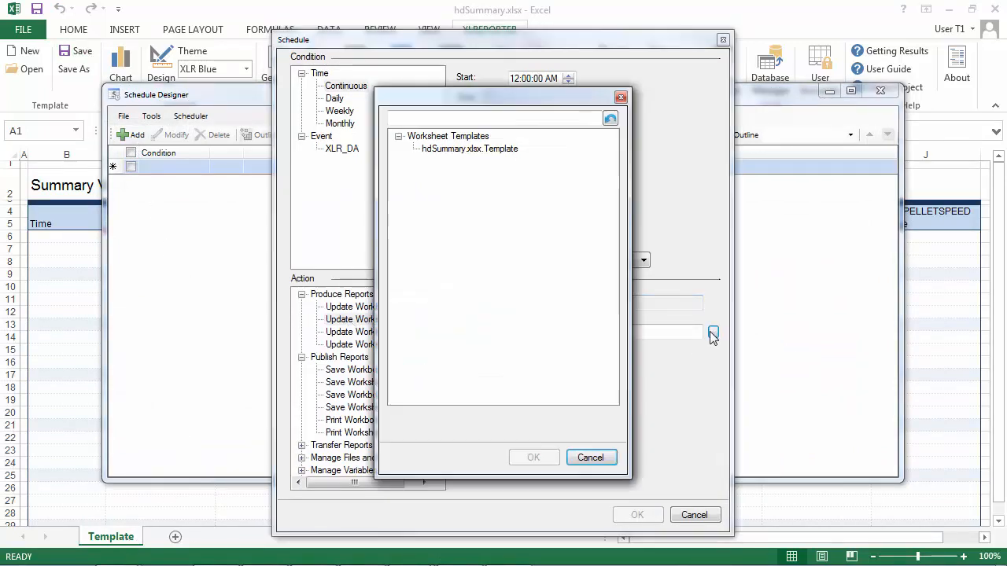
left_click(470, 150)
left_click(531, 458)
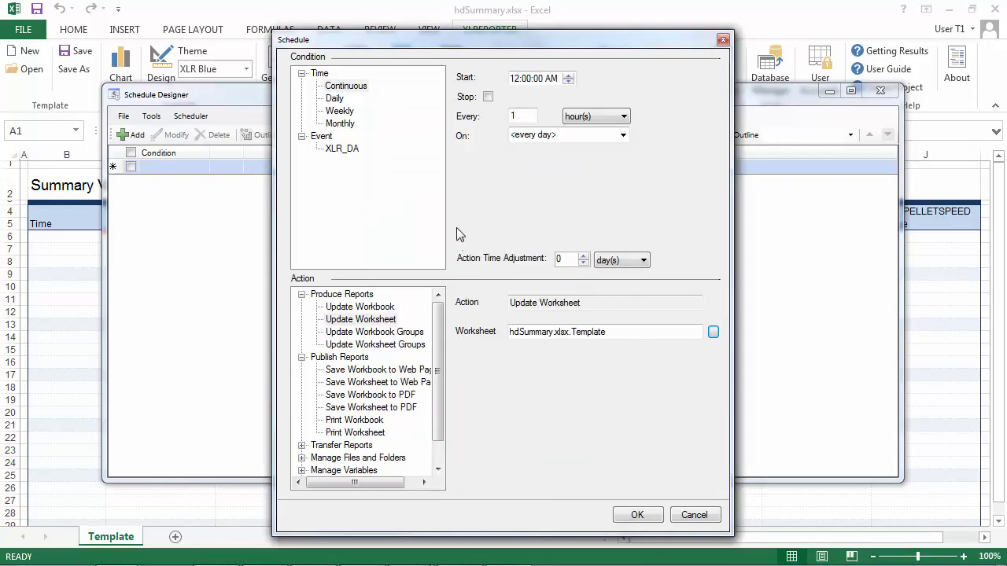
Set the schedule to run Daily at 12:15:00 AM with an action time adjustment of 1 day
left_click(335, 100)
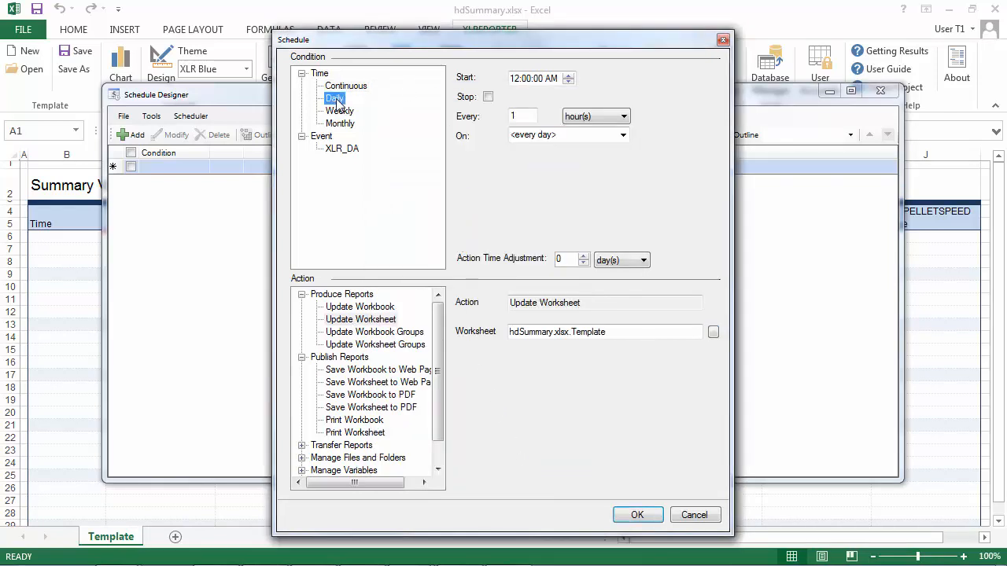
left_click(525, 78)
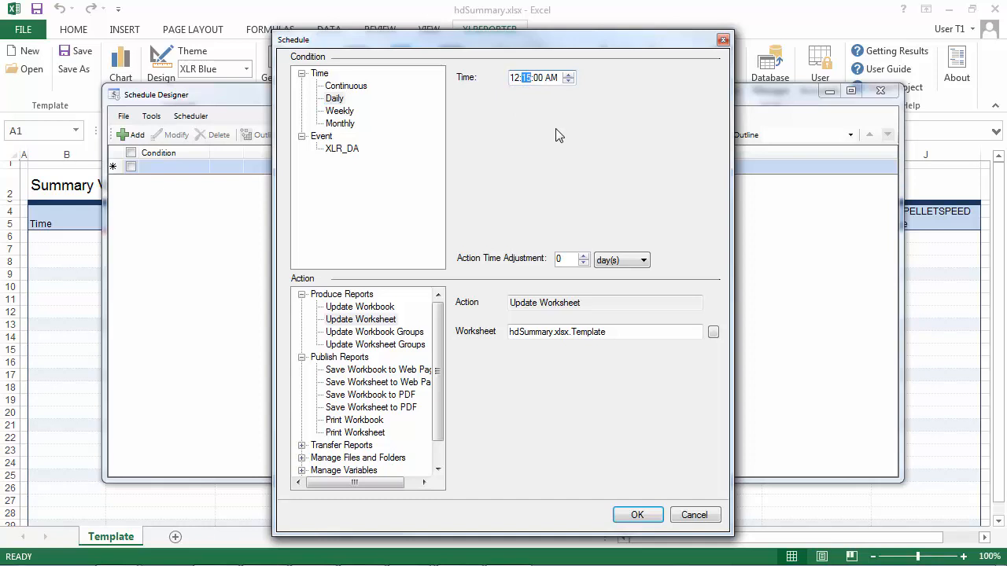
left_click(566, 256)
type("1")
left_click(637, 515)
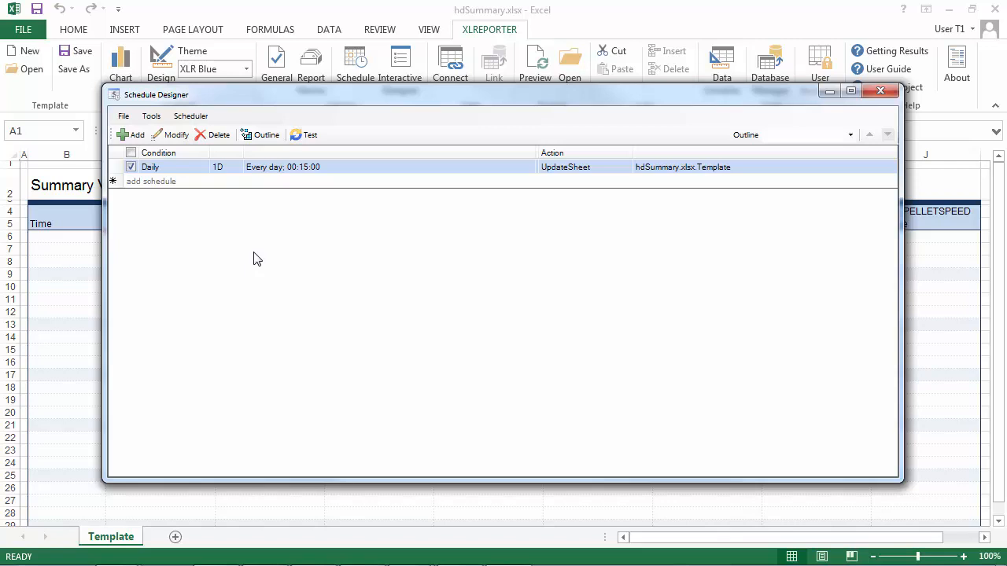
Test the daily schedule from Apr 13 2017, 00:15:00 to Apr 16 2017, 00:15:00
left_click(311, 136)
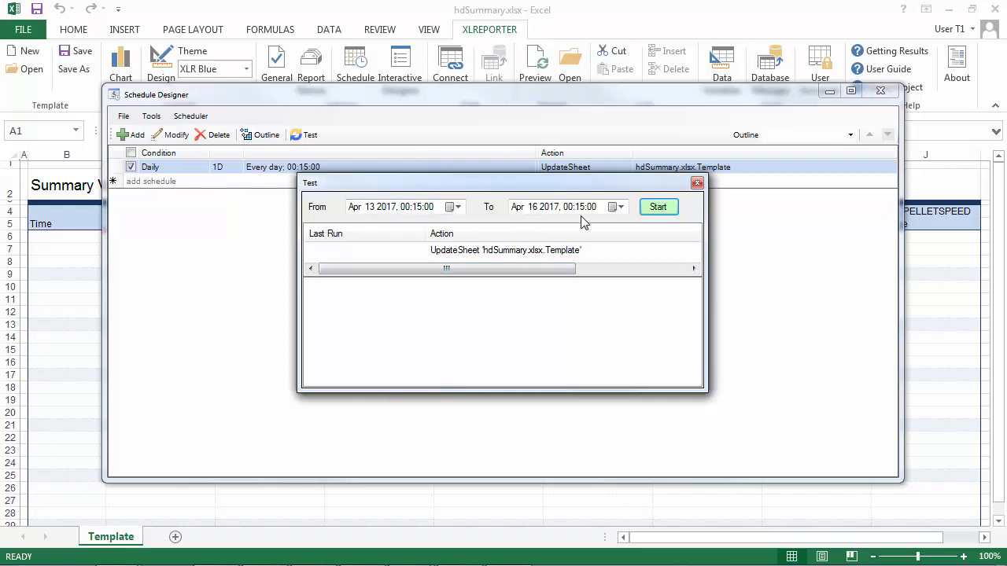
left_click(658, 206)
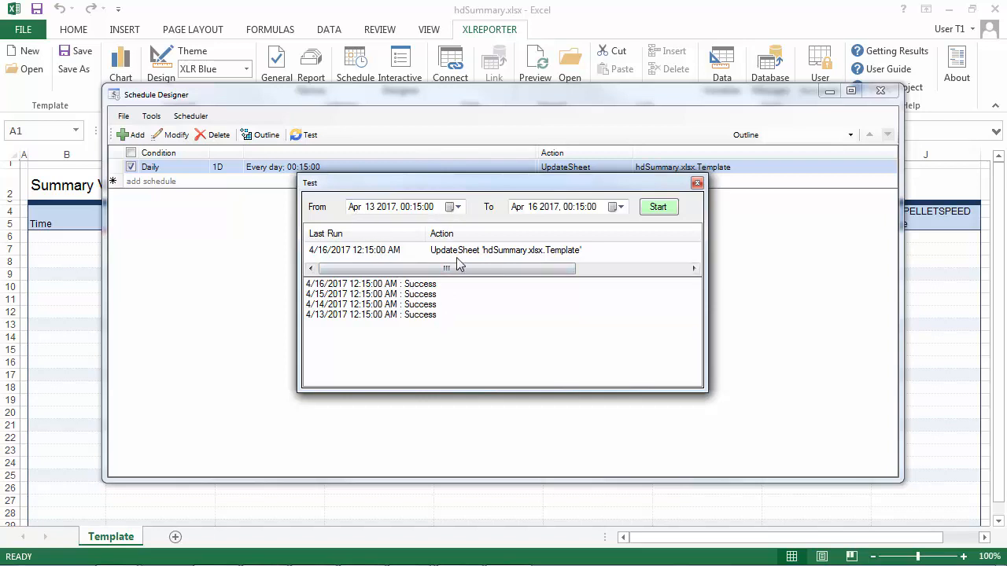
left_click(696, 184)
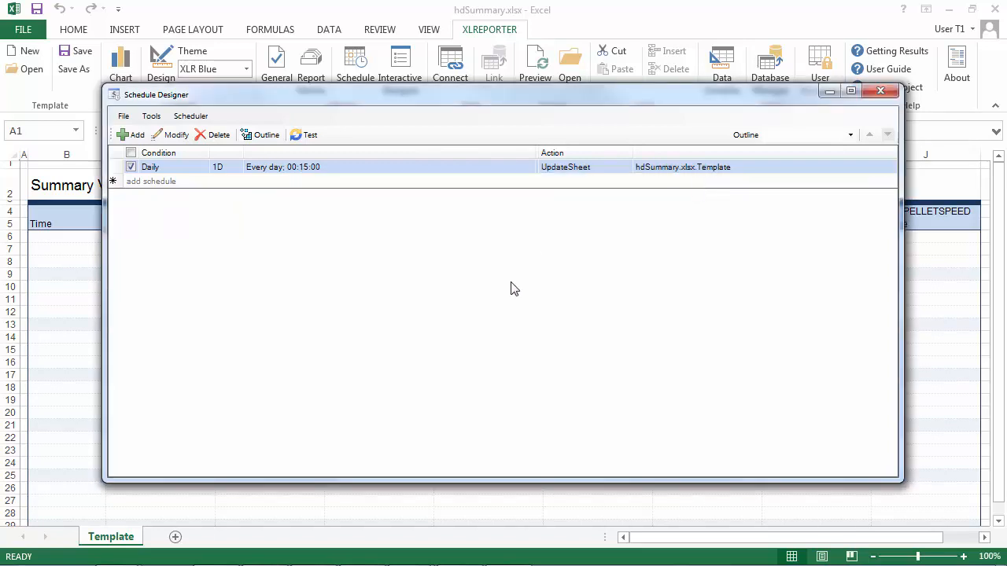
Save the schedule, and close both the Schedule Designer and the hdSummary template workbook
left_click(124, 116)
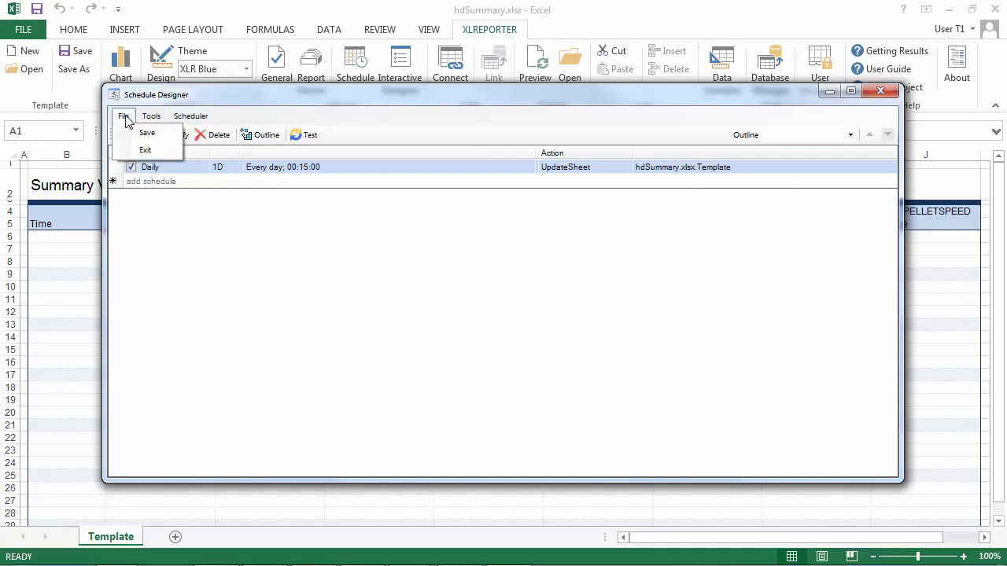
left_click(147, 132)
left_click(126, 116)
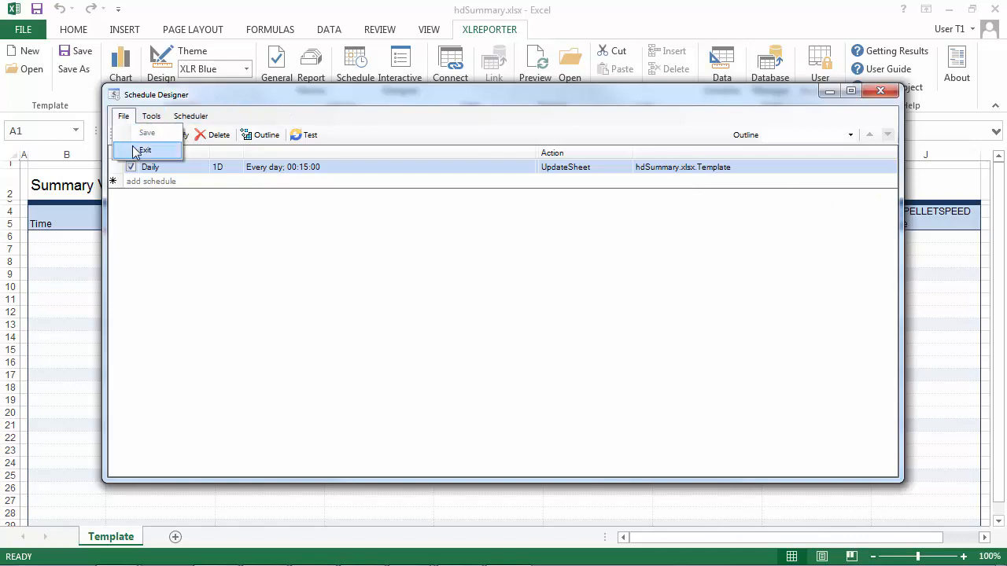
left_click(144, 149)
left_click(995, 10)
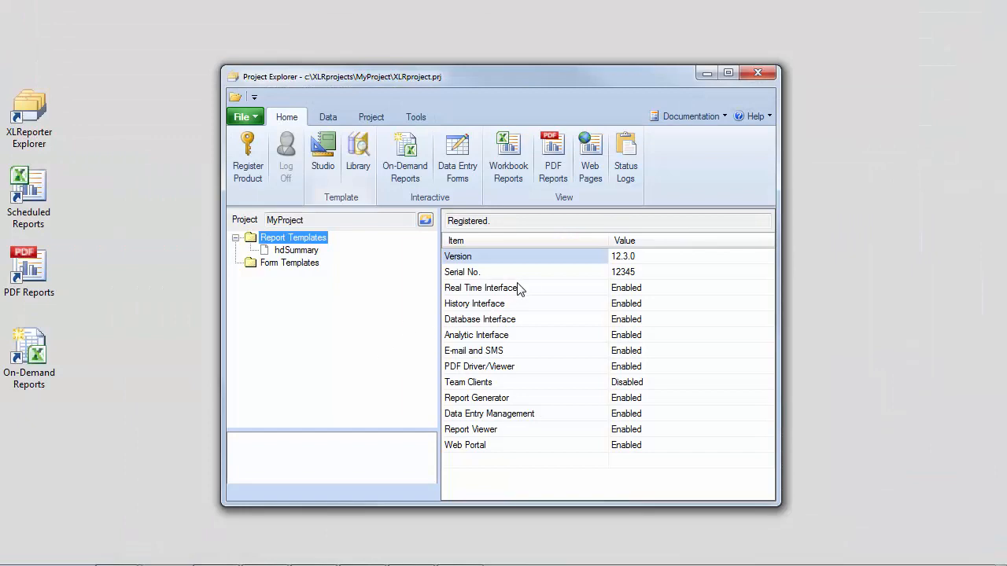
Review the hdSummary2017-Apr workbook report and its daily worksheets from Project Explorer, and close the report viewer
left_click(515, 180)
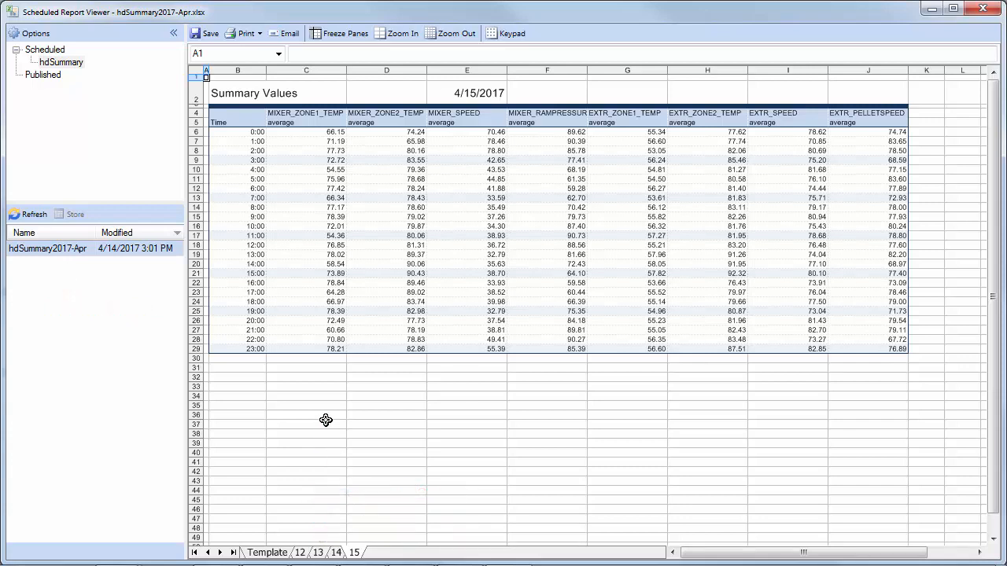
left_click(983, 11)
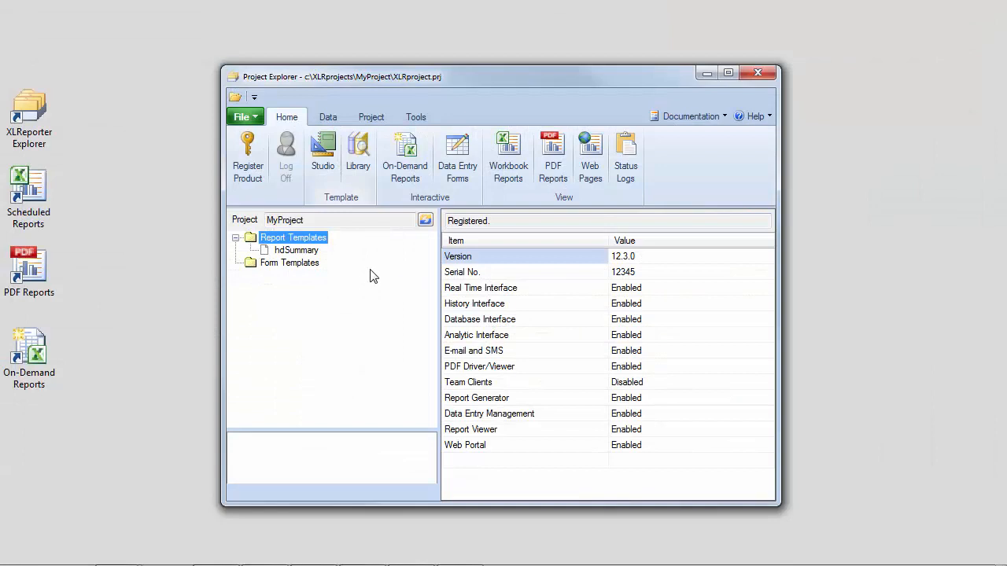
Start the project's Scheduler so the daily hdSummary worksheet update runs automatically
left_click(378, 118)
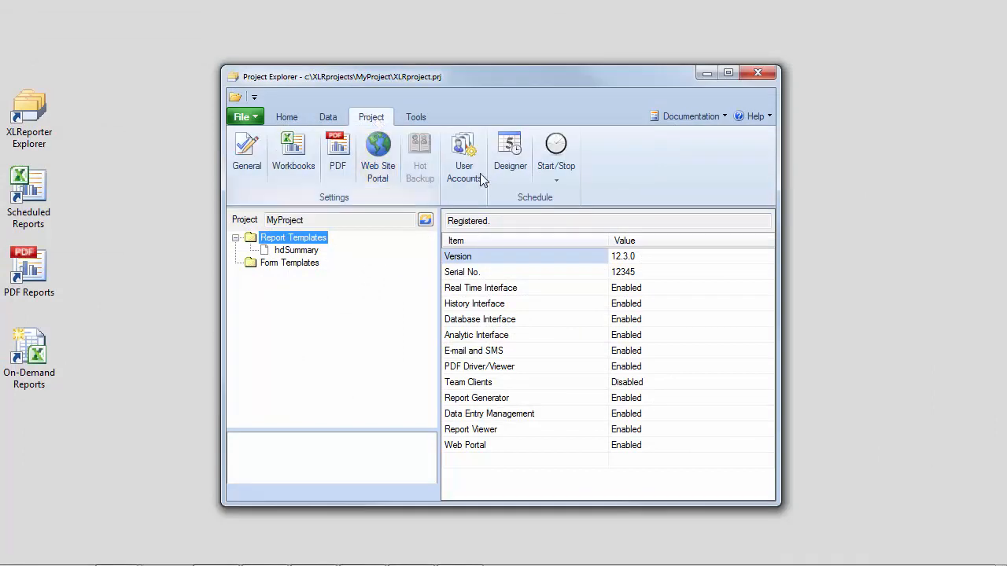
left_click(542, 184)
left_click(552, 196)
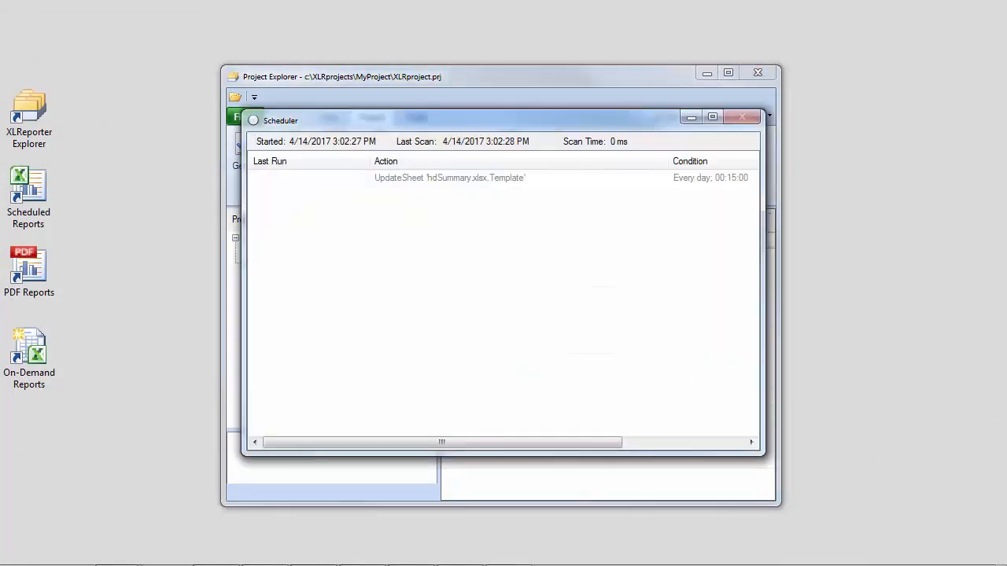